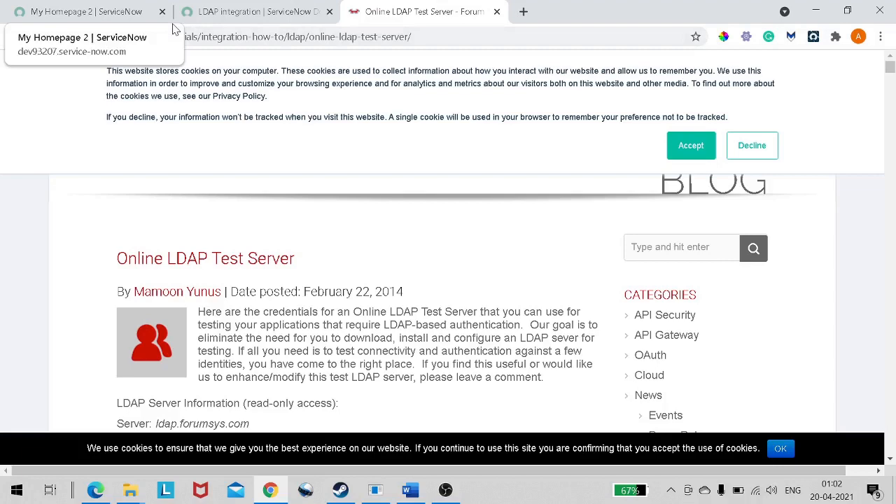
# Accept the website's cookie notice on the Online LDAP Test Server page.
pyautogui.scroll(-3, 252, 185)
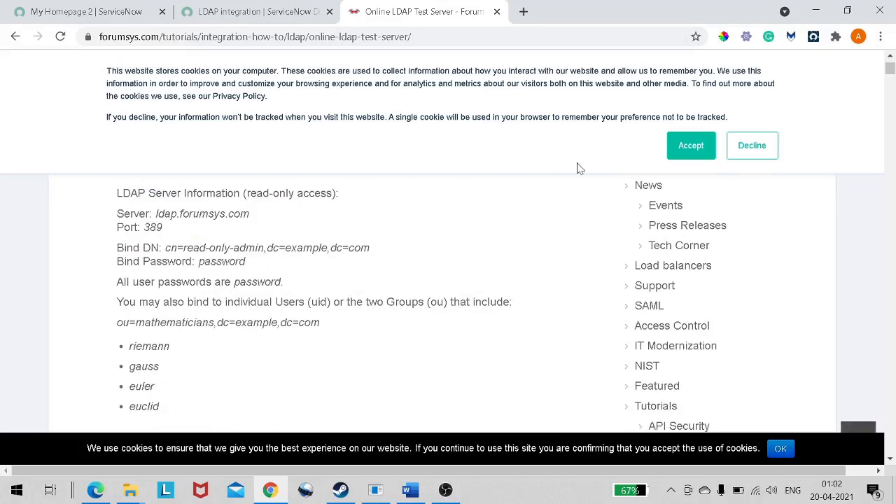
pyautogui.click(678, 152)
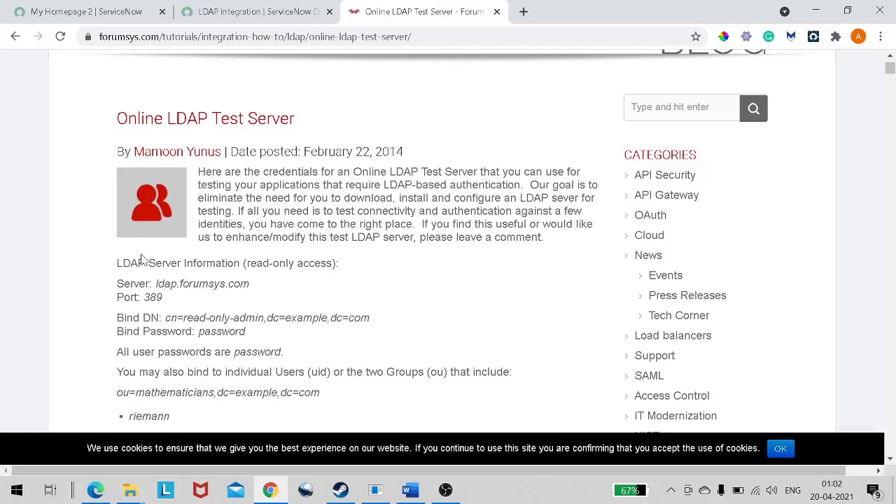
pyautogui.scroll(-1, 142, 260)
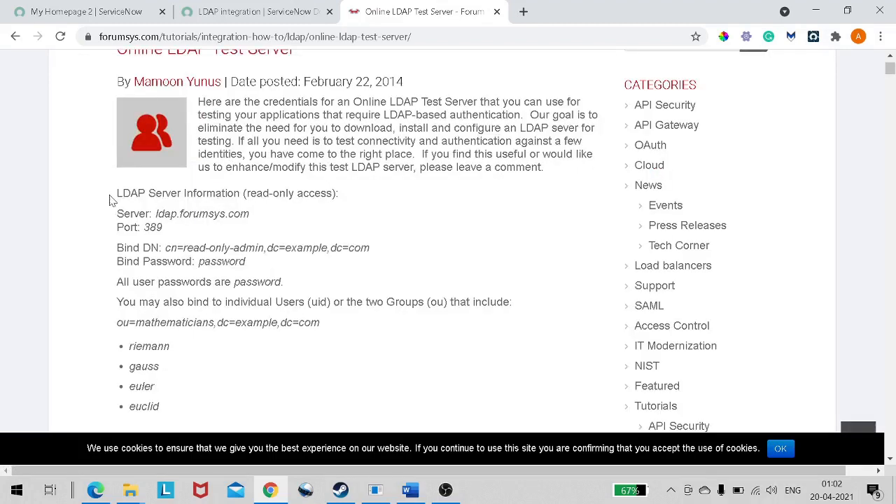
# Examine the test server's connection details, bind DN and the users listed under the mathematicians group.
pyautogui.moveTo(123, 193); pyautogui.dragTo(228, 193)
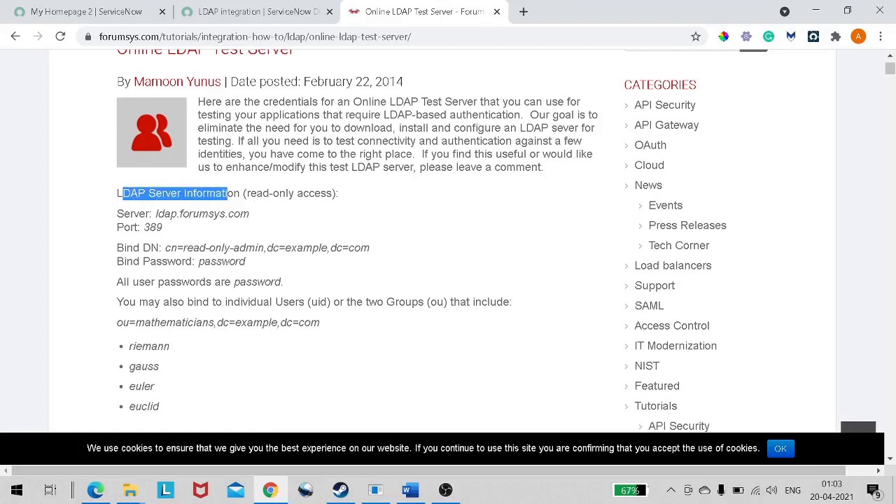
pyautogui.moveTo(152, 214); pyautogui.dragTo(240, 213)
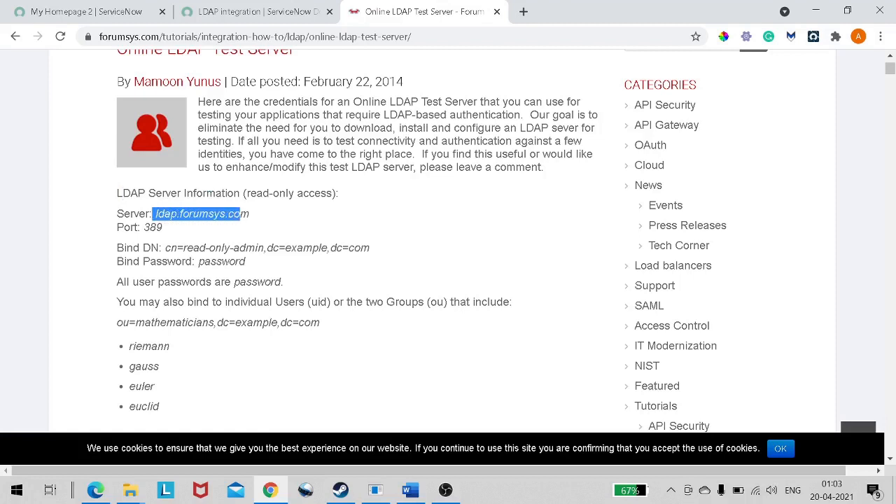
pyautogui.click(240, 215)
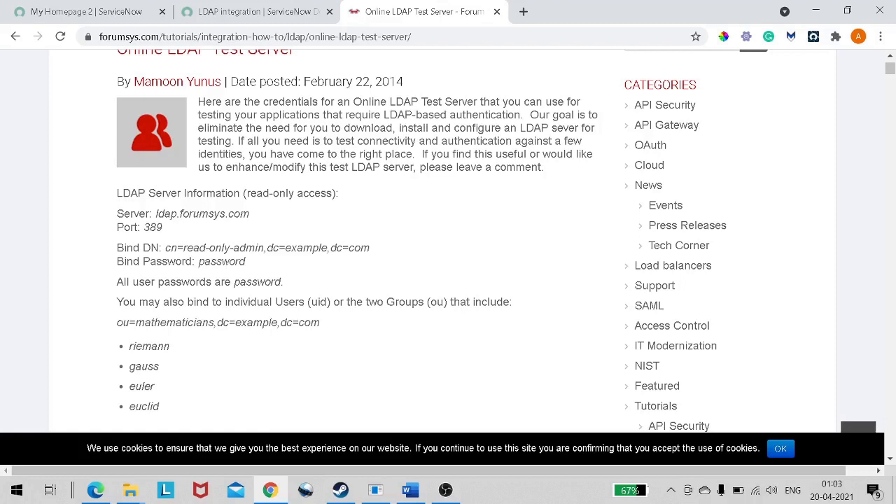
pyautogui.moveTo(160, 248); pyautogui.dragTo(368, 248)
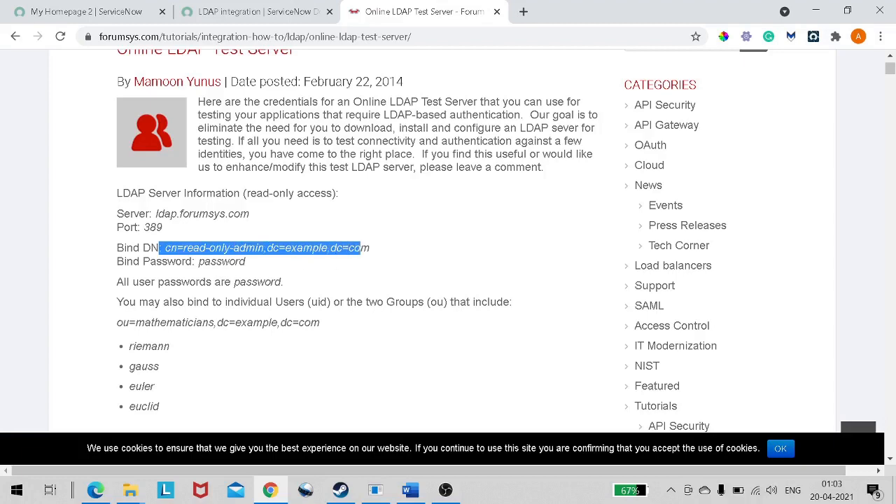
pyautogui.scroll(-1, 216, 284)
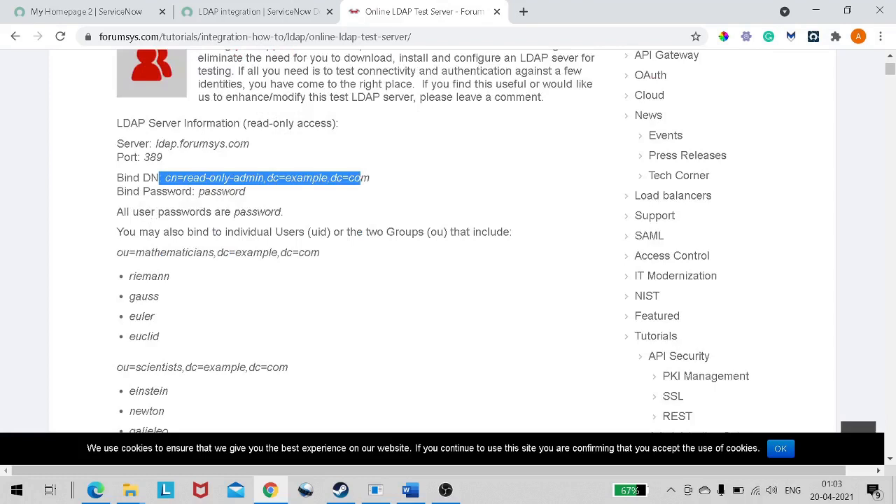
pyautogui.moveTo(128, 231); pyautogui.dragTo(235, 250)
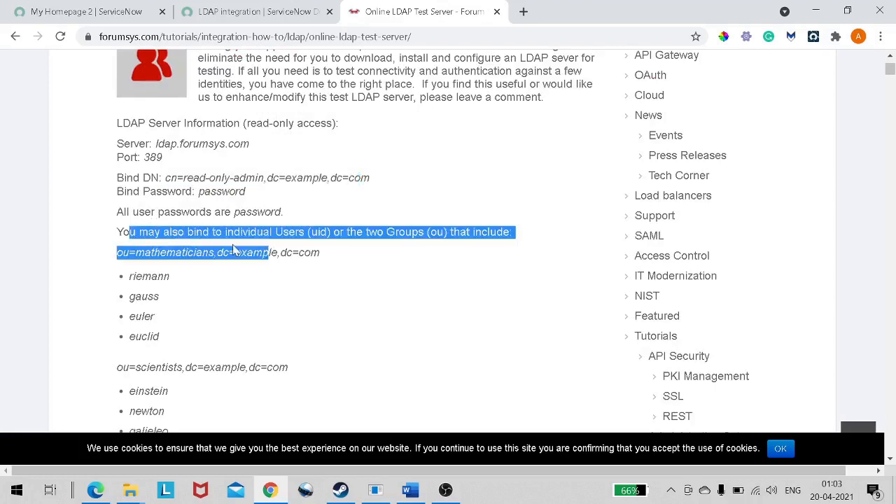
pyautogui.click(256, 266)
pyautogui.scroll(-1, 256, 267)
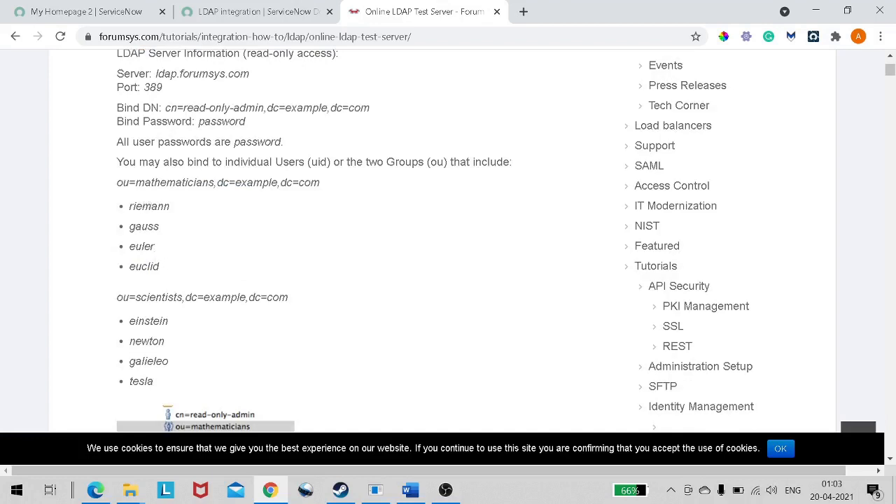
pyautogui.moveTo(130, 183); pyautogui.dragTo(146, 183)
pyautogui.click(161, 196)
pyautogui.doubleClick(157, 183)
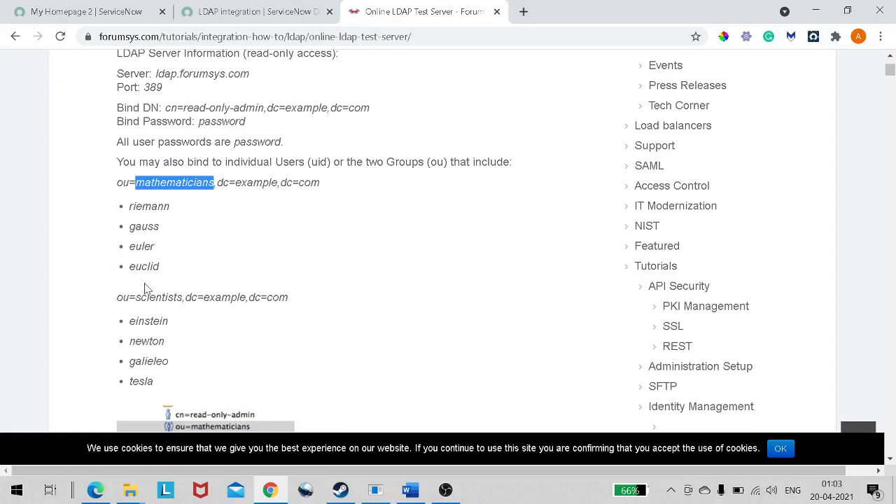
pyautogui.moveTo(163, 269); pyautogui.dragTo(131, 205)
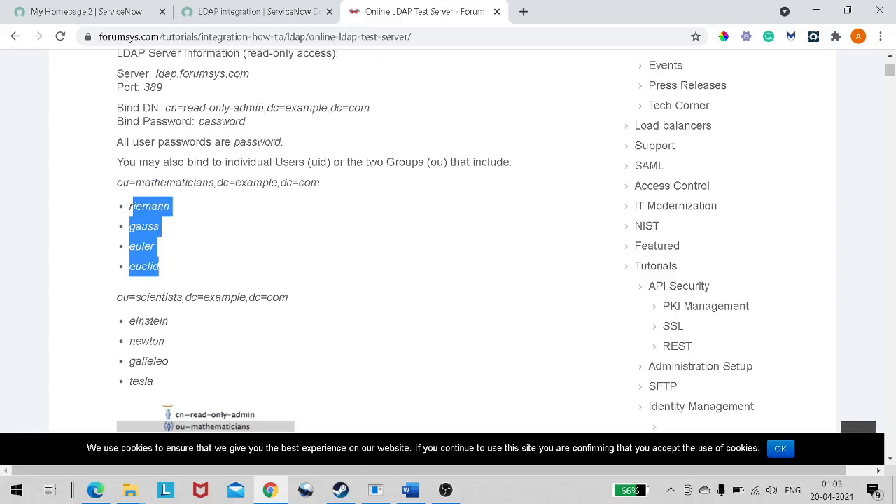
# Switch to the ServiceNow instance and filter its navigation for "ldap".
pyautogui.click(132, 12)
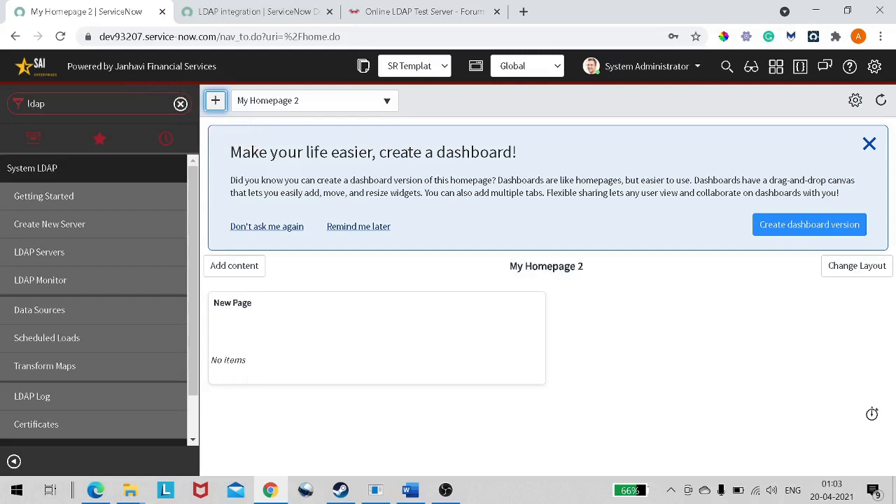
pyautogui.moveTo(59, 104); pyautogui.dragTo(4, 111)
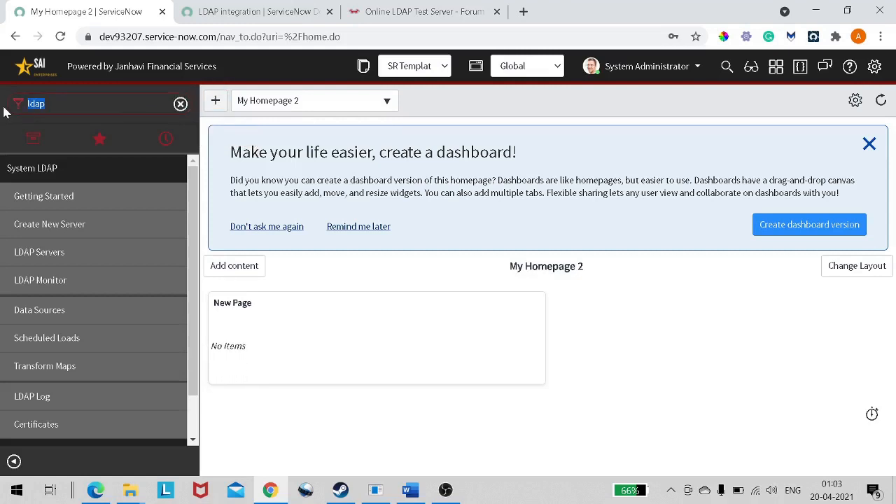
pyautogui.press('BackSpace')
pyautogui.write('lda')
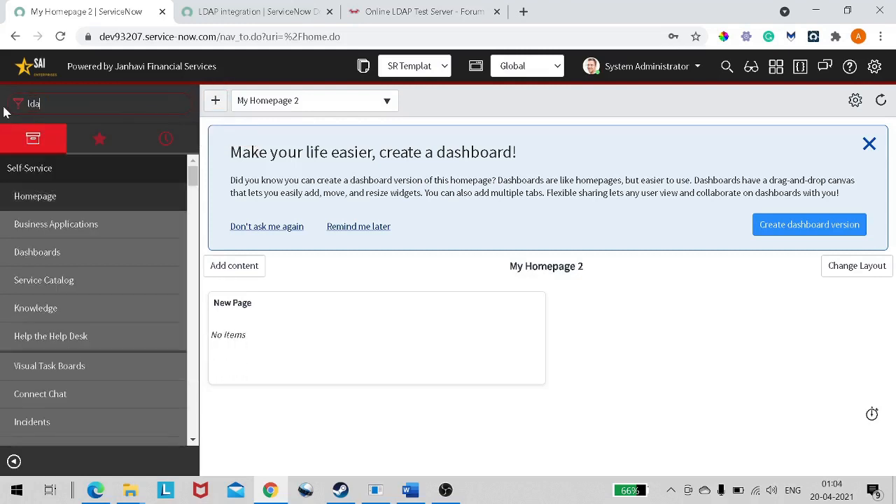
pyautogui.write('p')
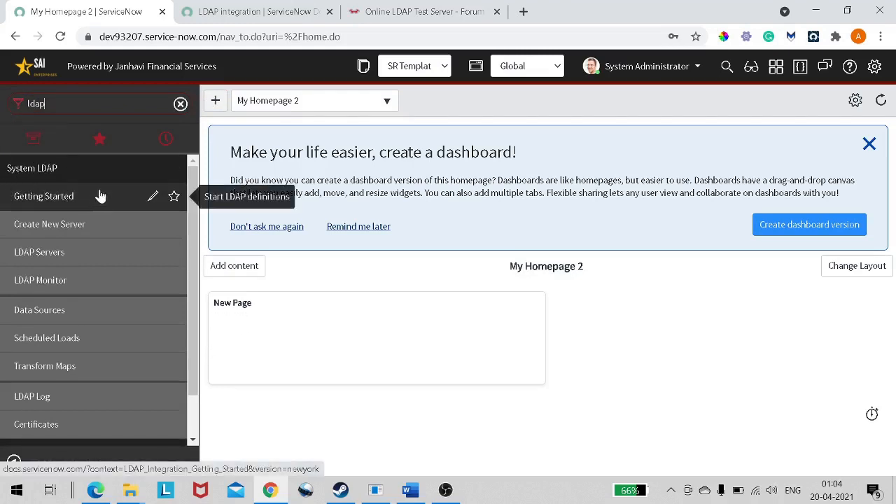
# Open the form for creating a new LDAP server from the System LDAP module.
pyautogui.click(258, 14)
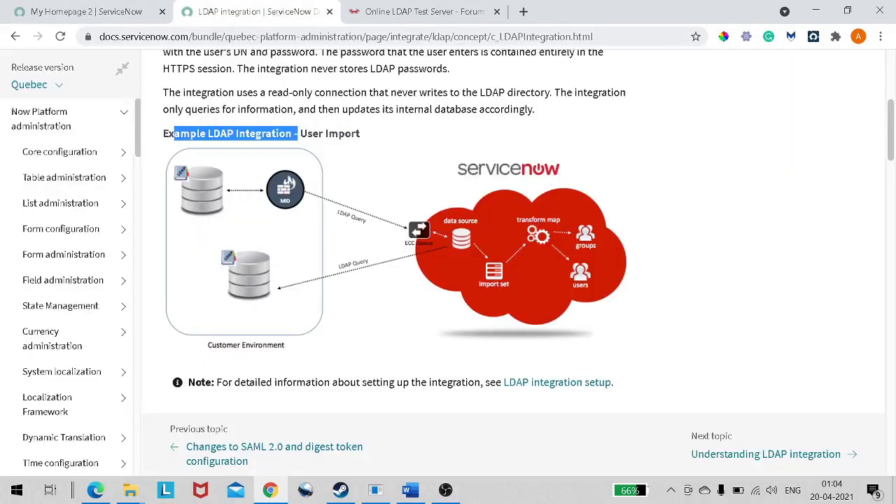
pyautogui.click(98, 13)
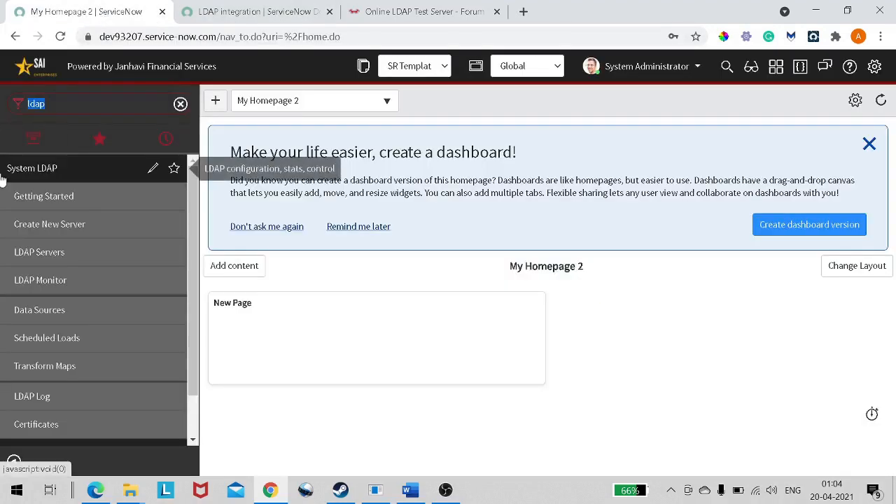
pyautogui.click(51, 224)
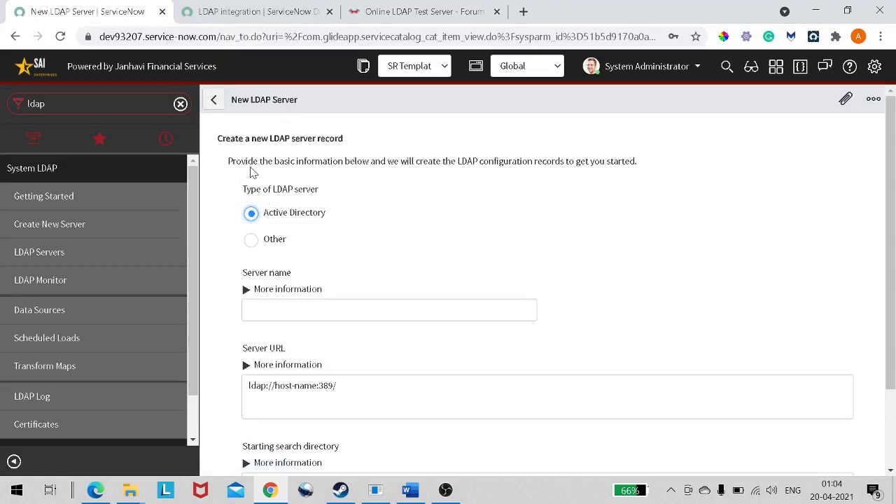
# Read the new LDAP server form's introduction and expand the Server name field's help text to review it.
pyautogui.moveTo(238, 139); pyautogui.dragTo(329, 140)
pyautogui.moveTo(252, 161); pyautogui.dragTo(579, 161)
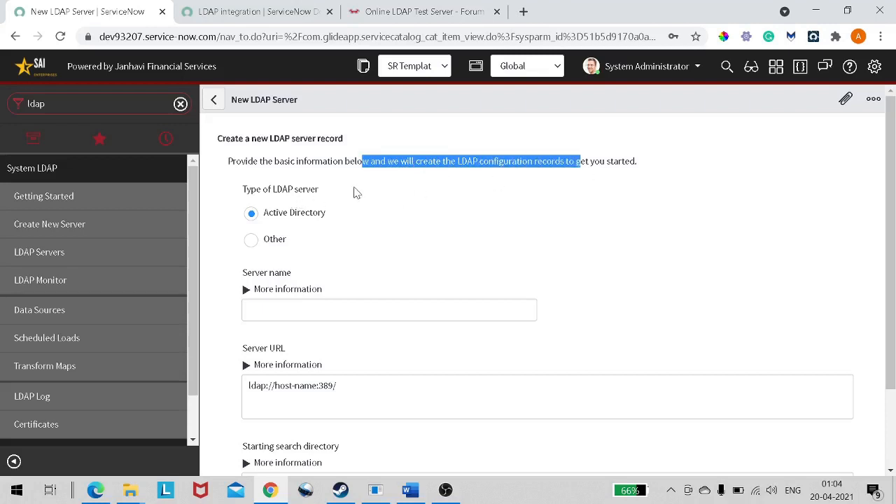
pyautogui.scroll(-1, 355, 192)
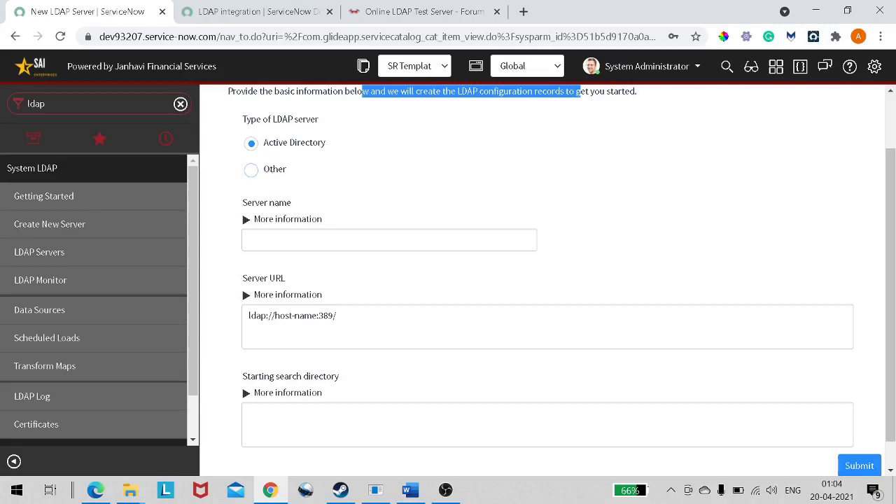
pyautogui.click(389, 240)
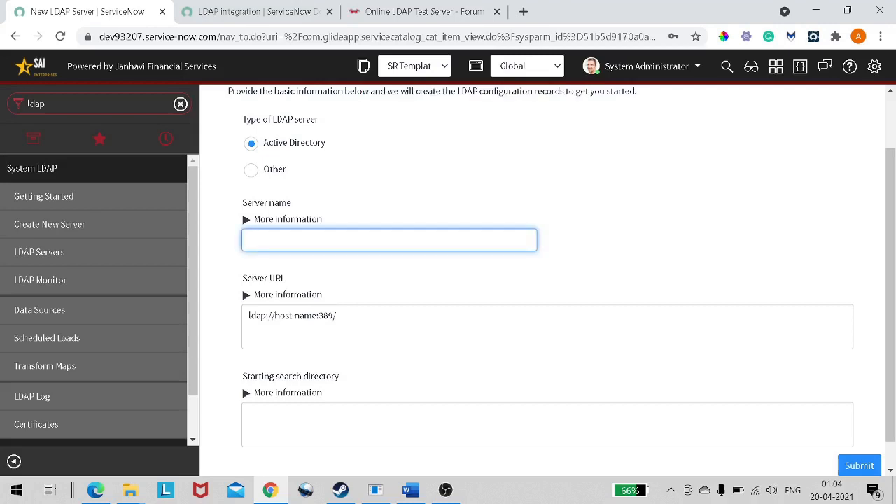
pyautogui.click(246, 220)
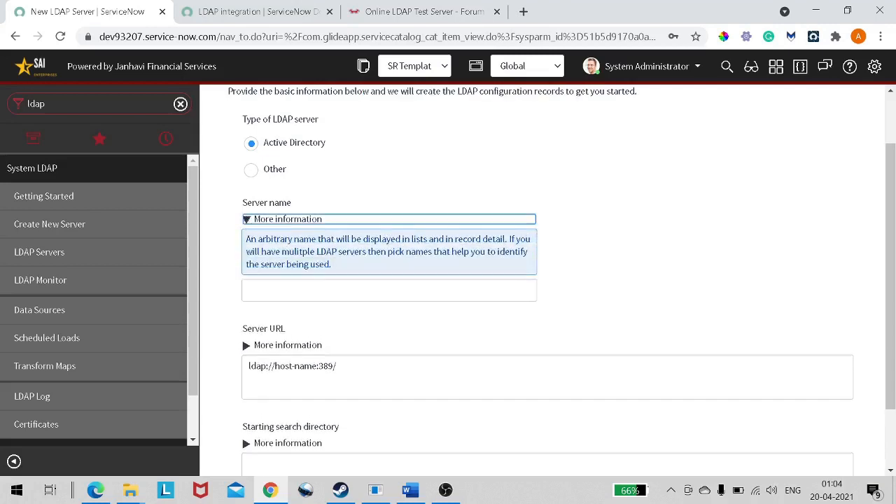
pyautogui.moveTo(249, 239); pyautogui.dragTo(314, 239)
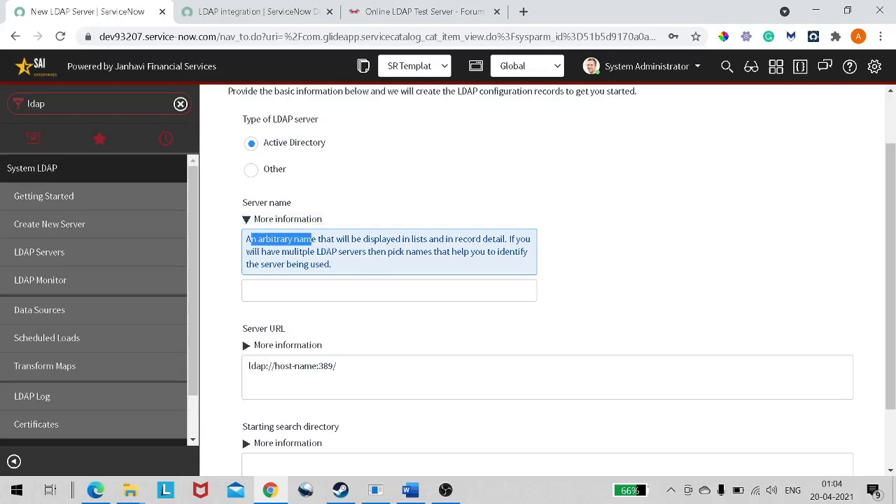
pyautogui.moveTo(454, 239); pyautogui.dragTo(502, 239)
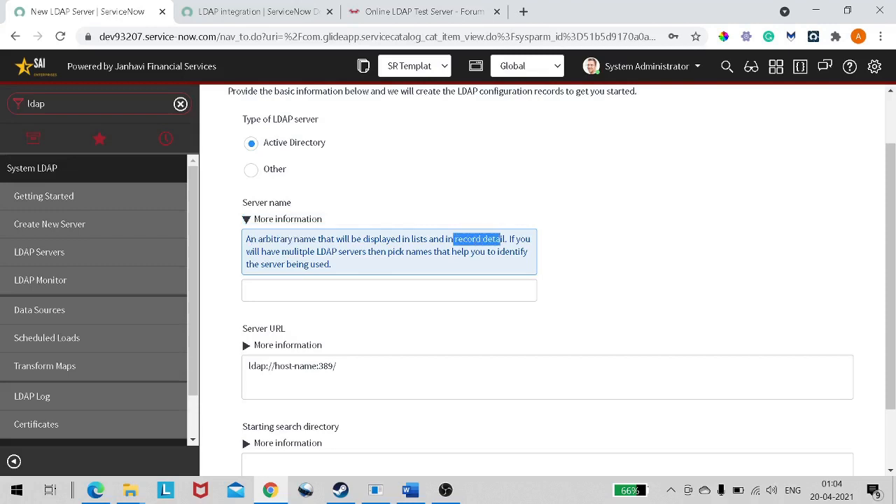
pyautogui.moveTo(359, 251); pyautogui.dragTo(481, 264)
# Name the new LDAP server DemoLDAP.
pyautogui.click(364, 285)
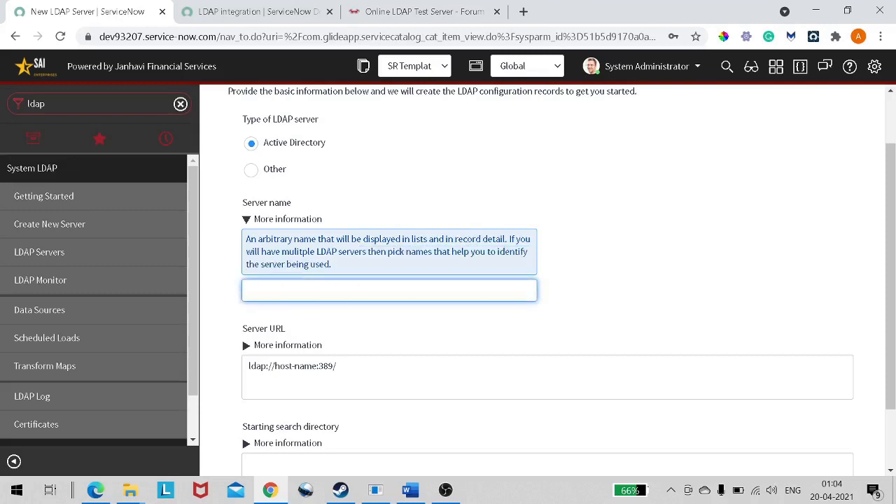
pyautogui.write('DEmo')
pyautogui.press('BackSpace')
pyautogui.press('BackSpace')
pyautogui.write('emoLDAP')
# Copy the server address ldap.forumsys.com from the Online LDAP Test Server page.
pyautogui.scroll(-1, 332, 342)
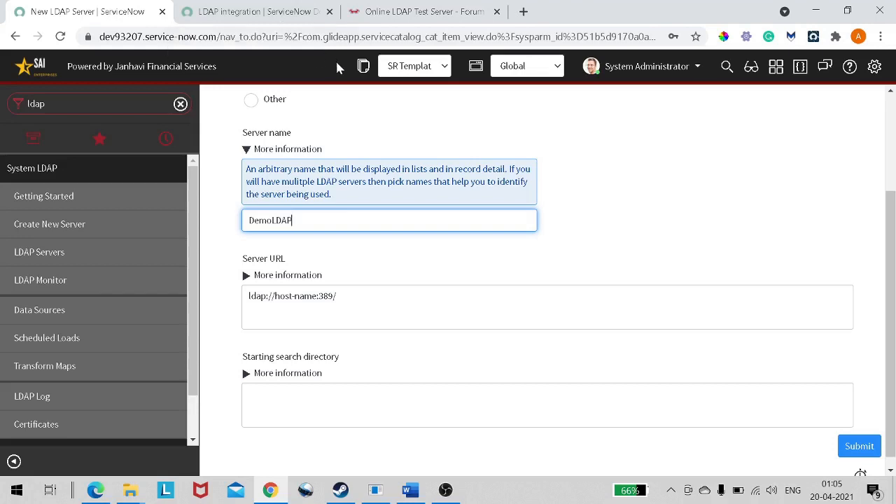
pyautogui.click(389, 15)
pyautogui.scroll(4, 278, 175)
pyautogui.scroll(-3, 278, 176)
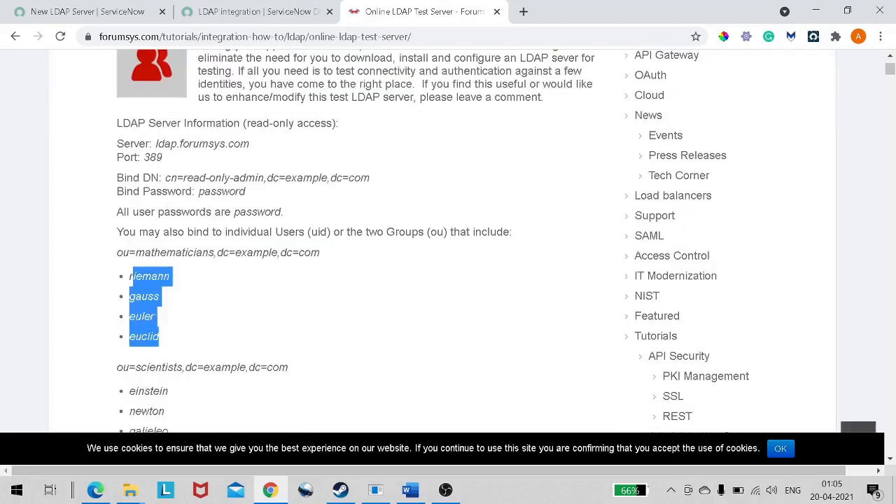
pyautogui.click(176, 167)
pyautogui.moveTo(155, 143); pyautogui.dragTo(250, 144)
pyautogui.hotkey('ctrl', 'c')
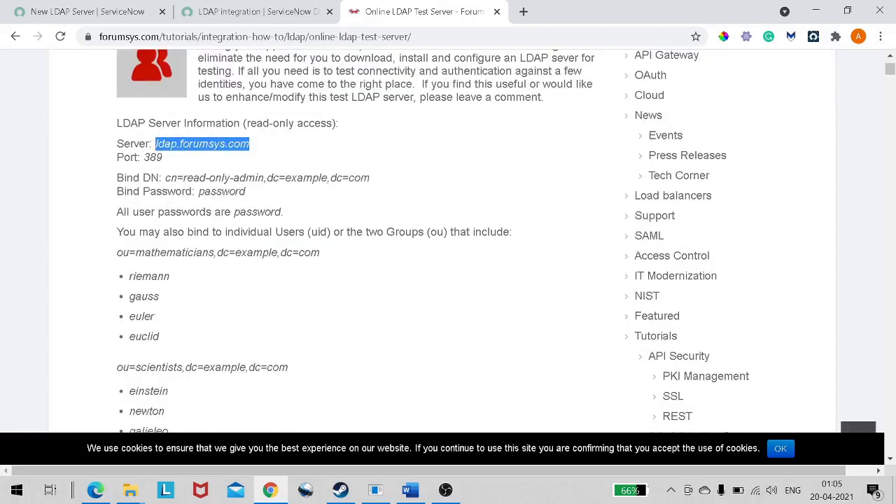
# Set the new LDAP server's Server URL to ldap://ldap.forumsys.com, using the copied address in place of the host placeholder and port.
pyautogui.click(105, 12)
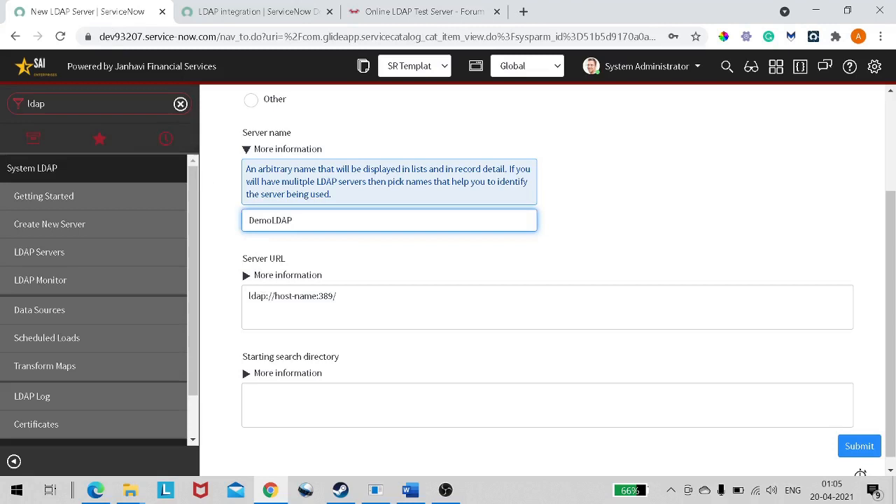
pyautogui.moveTo(275, 296); pyautogui.dragTo(835, 314)
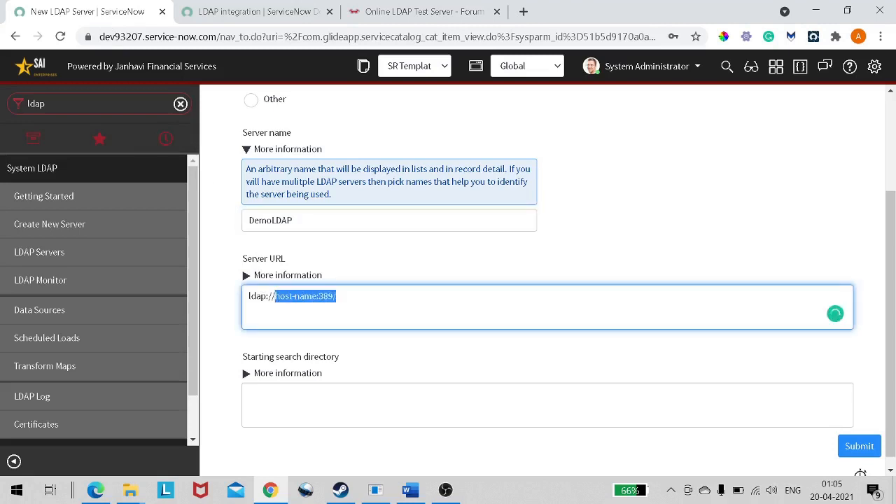
pyautogui.press('BackSpace')
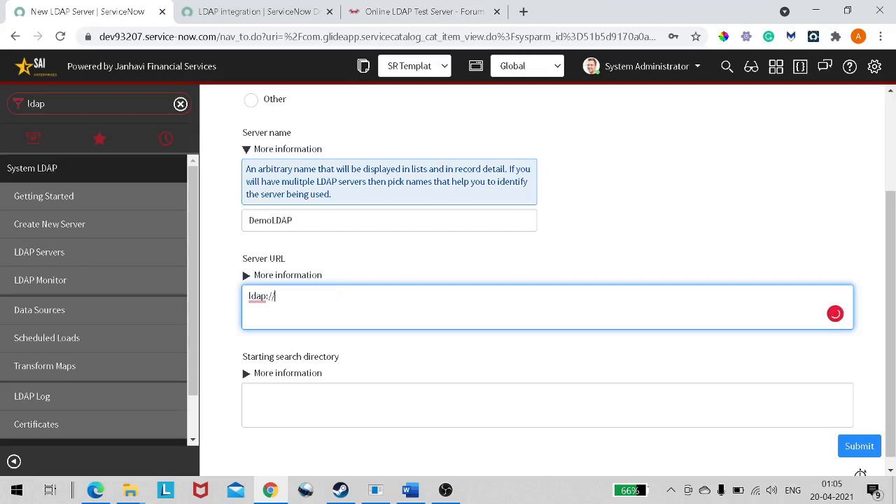
pyautogui.hotkey('ctrl', 'v')
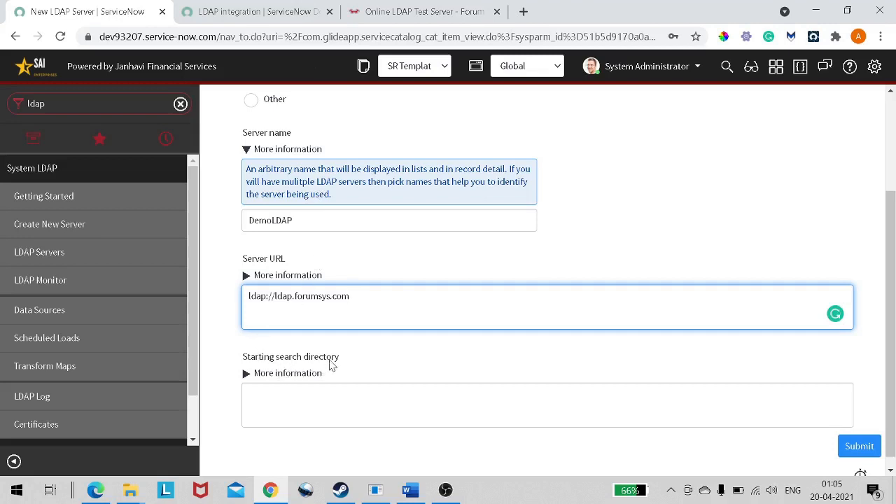
# Expand the Server URL field's help text and examine the example address format.
pyautogui.click(246, 276)
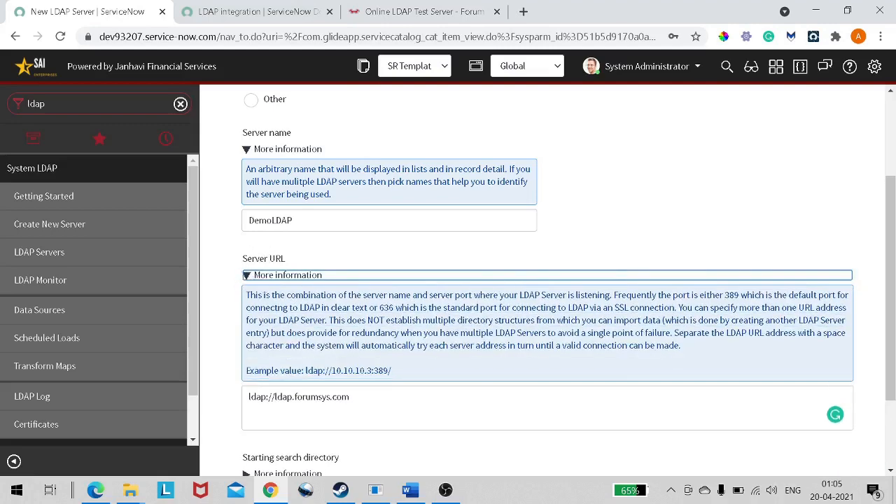
pyautogui.scroll(-1, 315, 315)
pyautogui.moveTo(329, 301); pyautogui.dragTo(375, 301)
pyautogui.scroll(-1, 299, 340)
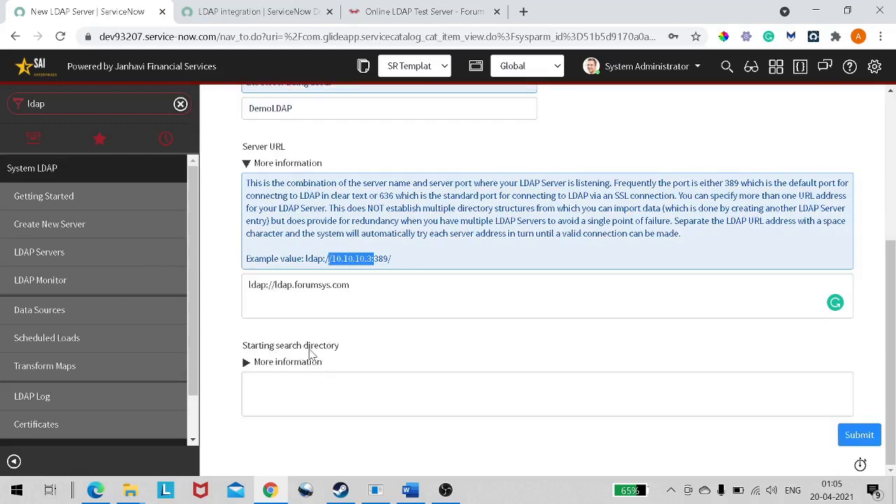
# Expand the Starting search directory field's help text and examine its example value.
pyautogui.click(250, 362)
pyautogui.scroll(-1, 270, 355)
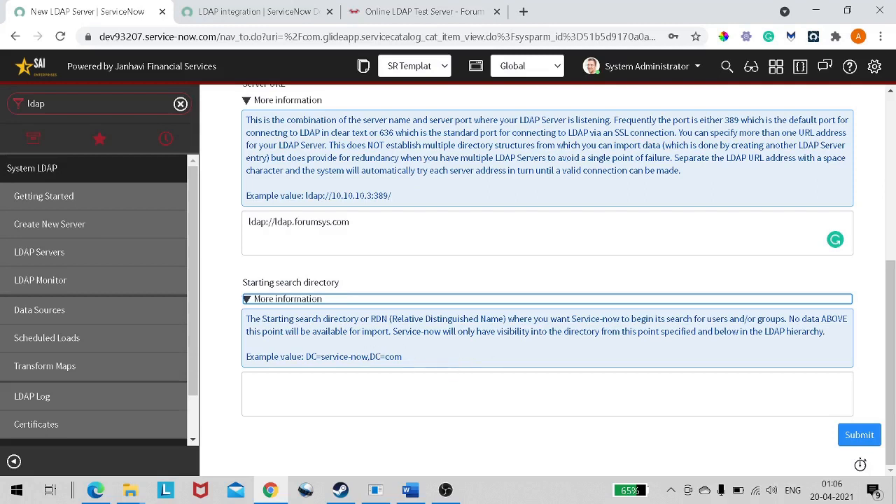
pyautogui.moveTo(302, 356); pyautogui.dragTo(345, 356)
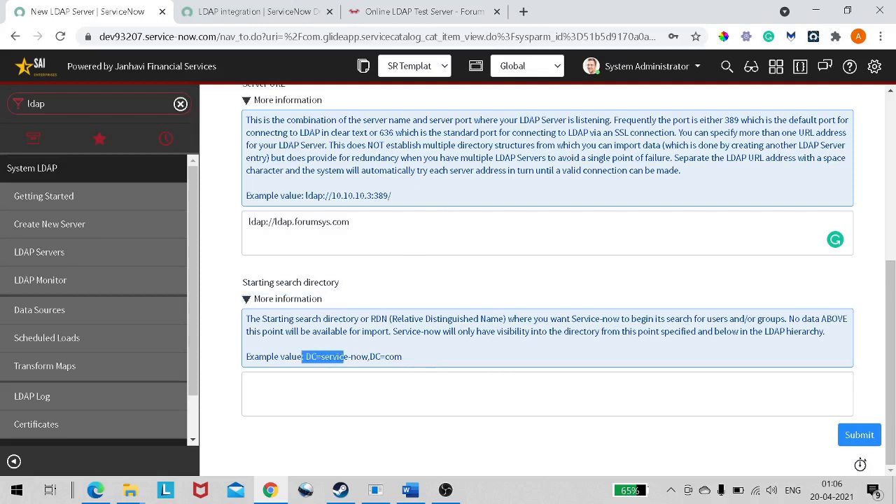
# Copy dc=example,dc=com from the Bind DN on the Online LDAP Test Server page.
pyautogui.click(411, 26)
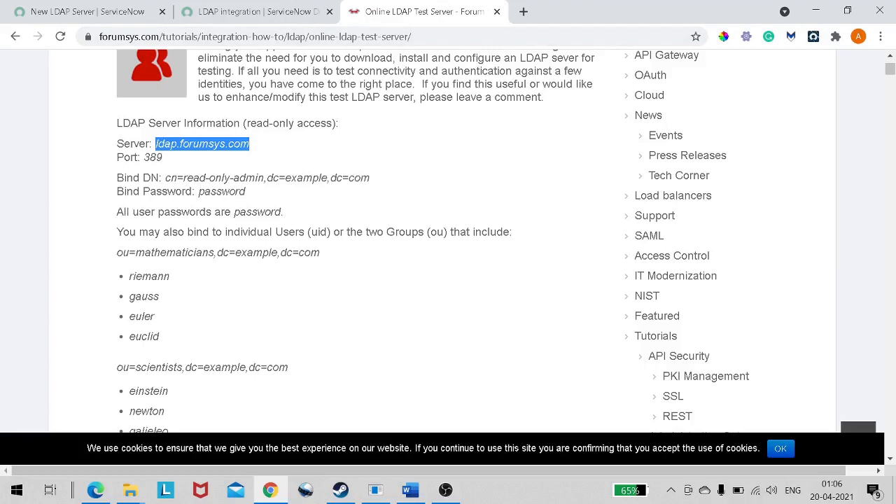
pyautogui.click(262, 192)
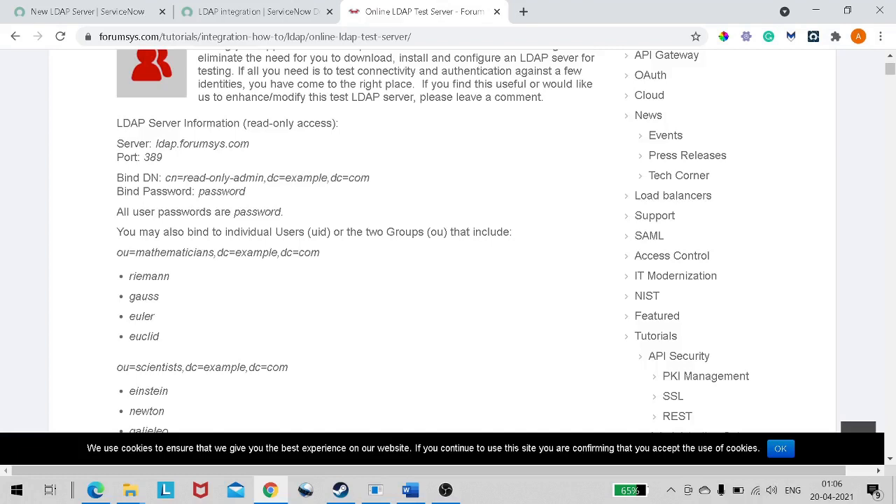
pyautogui.moveTo(267, 178); pyautogui.dragTo(376, 179)
pyautogui.hotkey('ctrl', 'c')
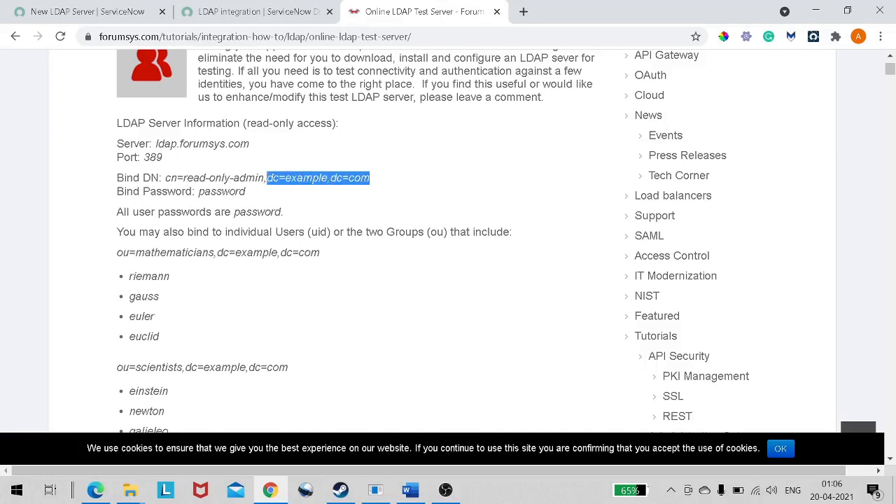
# Set the new LDAP server's Starting search directory to the copied dc=example,dc=com and submit the form.
pyautogui.click(84, 11)
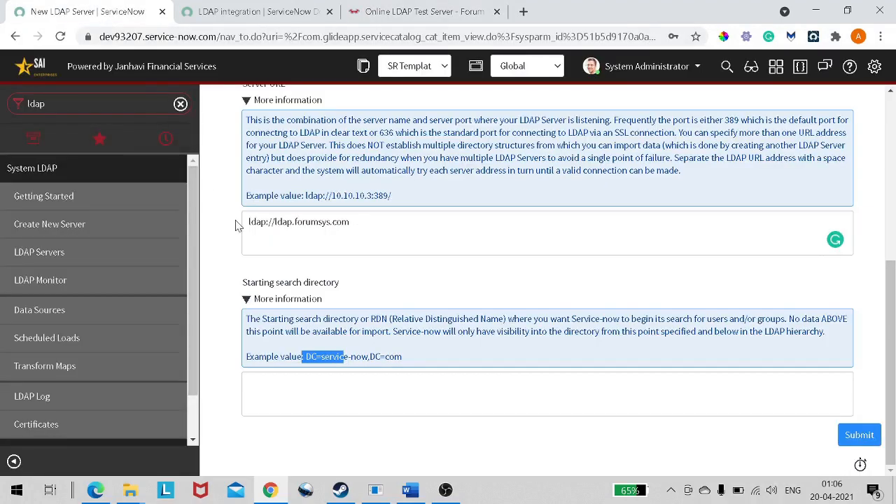
pyautogui.click(350, 392)
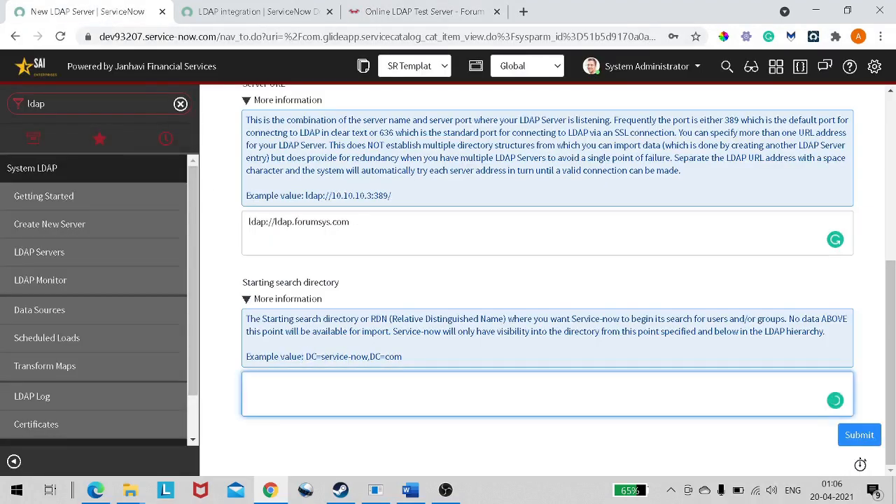
pyautogui.hotkey('ctrl', 'v')
pyautogui.click(846, 438)
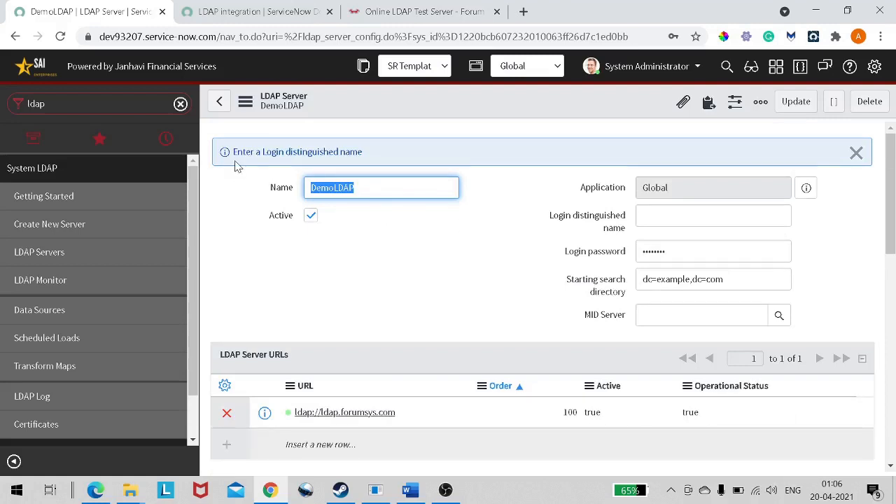
# Read the notice on the DemoLDAP record and examine its Login distinguished name and Login password fields.
pyautogui.moveTo(232, 152); pyautogui.dragTo(375, 152)
pyautogui.moveTo(552, 214); pyautogui.dragTo(593, 234)
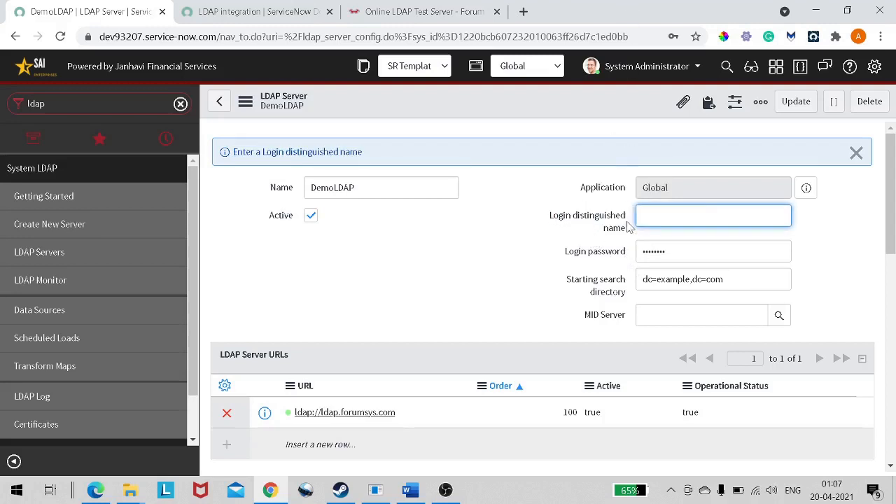
pyautogui.click(585, 256)
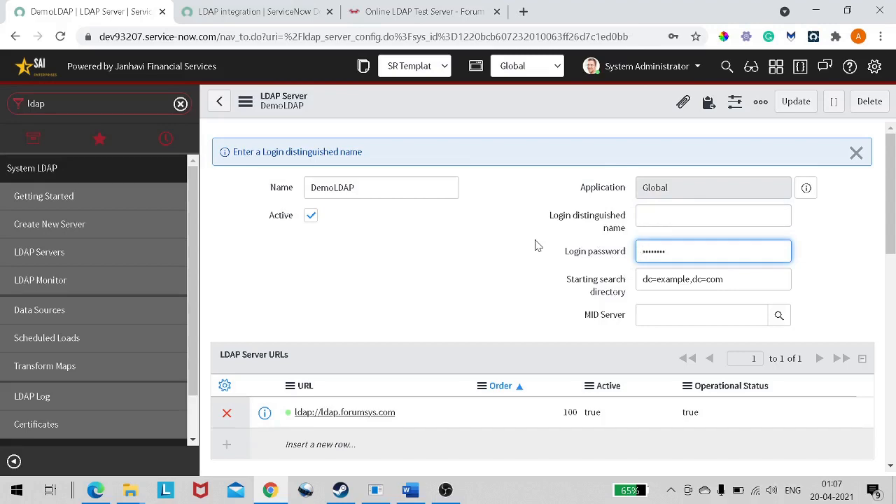
pyautogui.scroll(-1, 537, 245)
pyautogui.scroll(1, 536, 245)
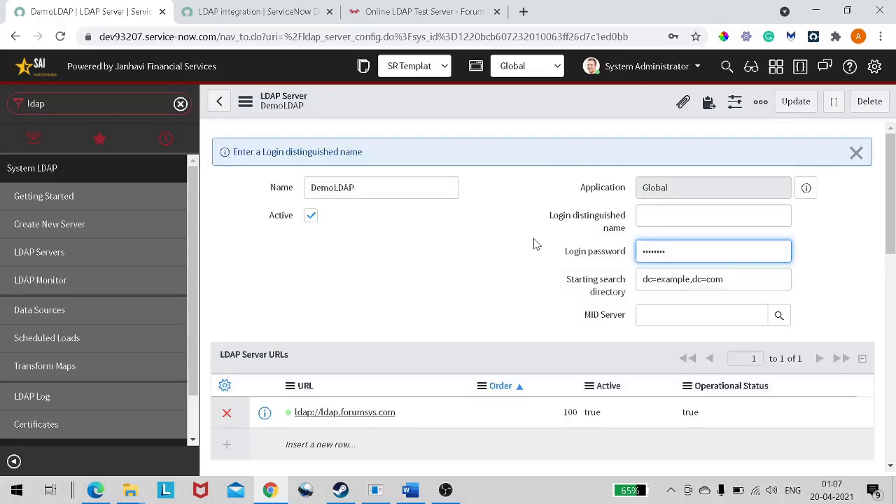
# Set DemoLDAP's Login distinguished name to cn=read-only-admin,dc=example,dc=com, copied from the Bind DN on the Online LDAP Test Server page.
pyautogui.click(389, 20)
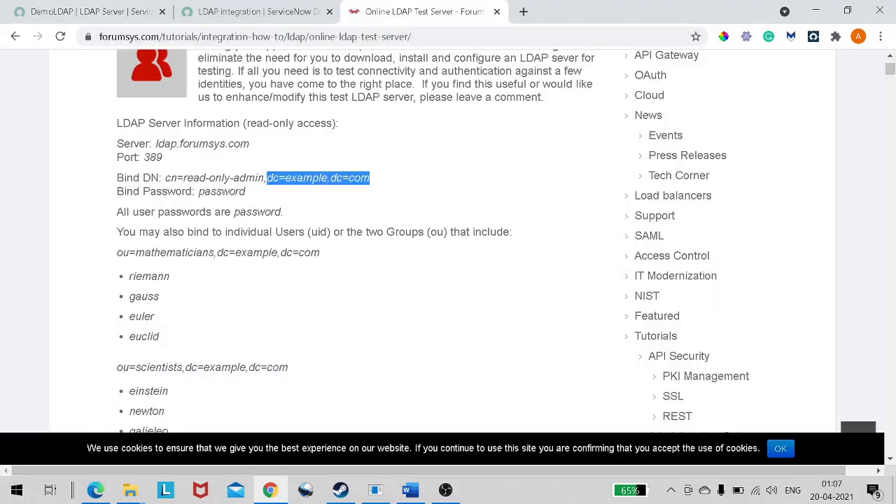
pyautogui.moveTo(165, 178); pyautogui.dragTo(370, 178)
pyautogui.hotkey('ctrl', 'c')
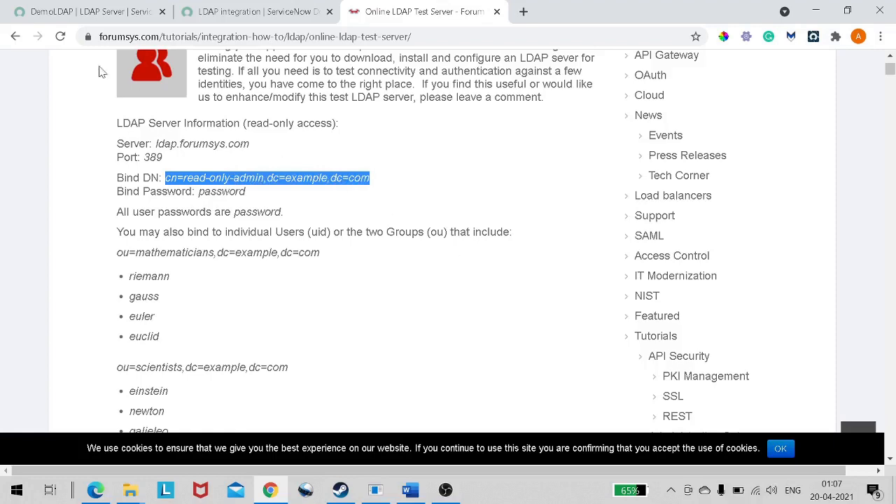
pyautogui.click(78, 19)
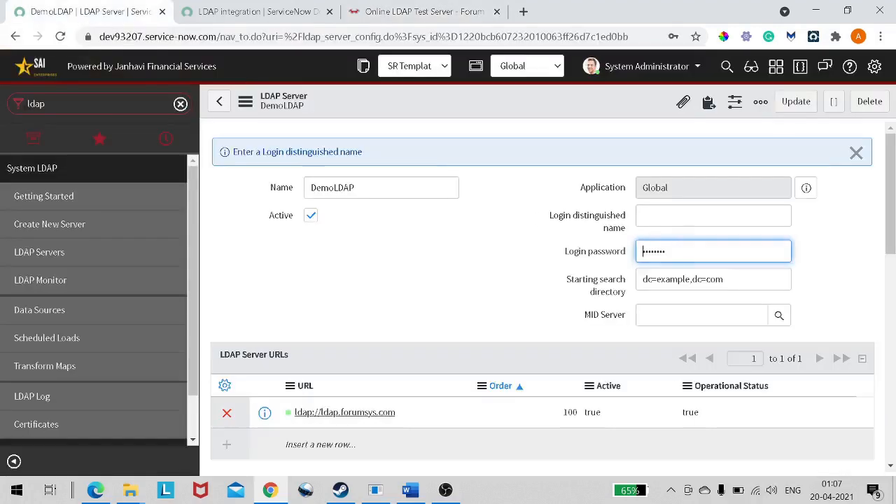
pyautogui.click(676, 217)
pyautogui.hotkey('ctrl', 'v')
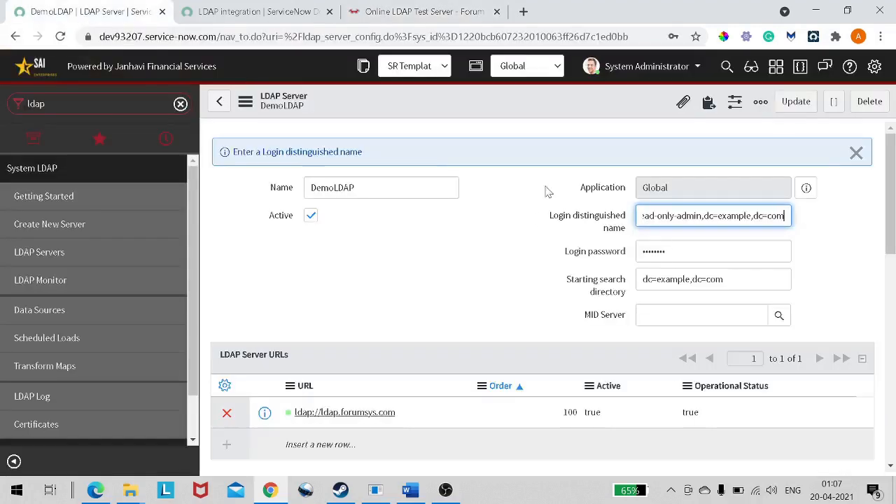
# Copy the bind password from the Online LDAP Test Server page into DemoLDAP's Login password field.
pyautogui.click(383, 18)
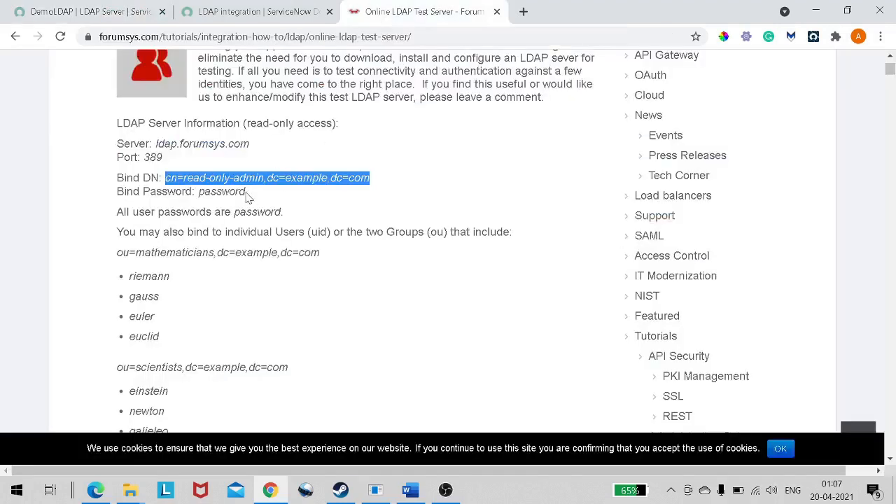
pyautogui.click(247, 192)
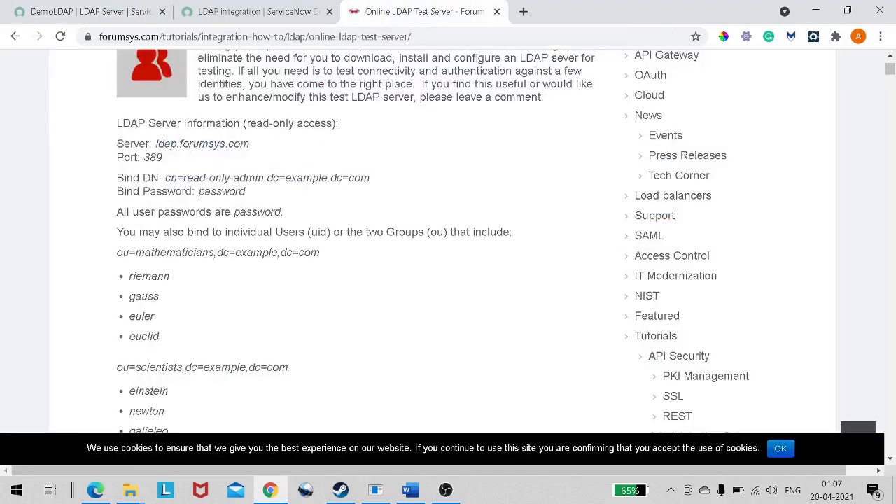
pyautogui.moveTo(247, 192); pyautogui.dragTo(199, 191)
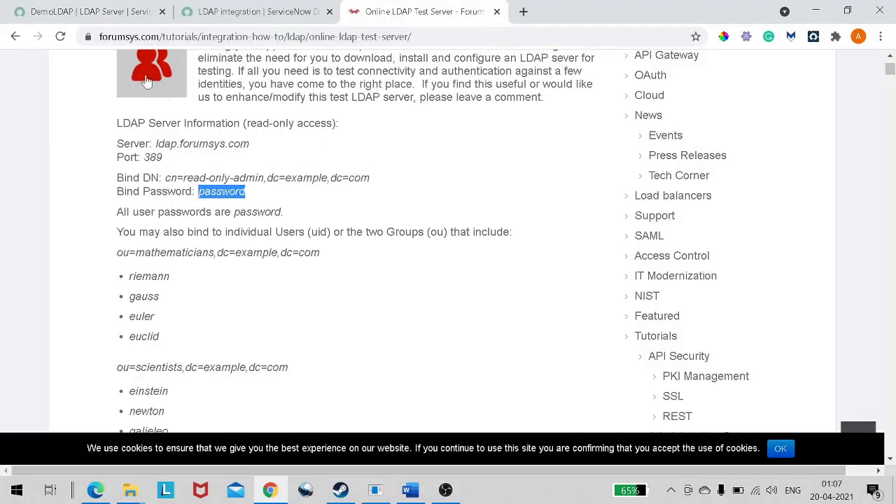
pyautogui.click(91, 12)
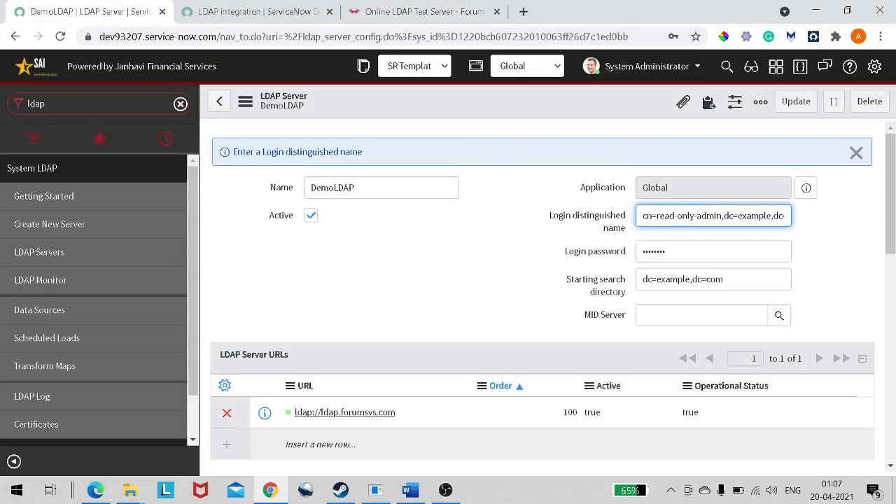
pyautogui.press('Tab')
pyautogui.hotkey('ctrl', 'v')
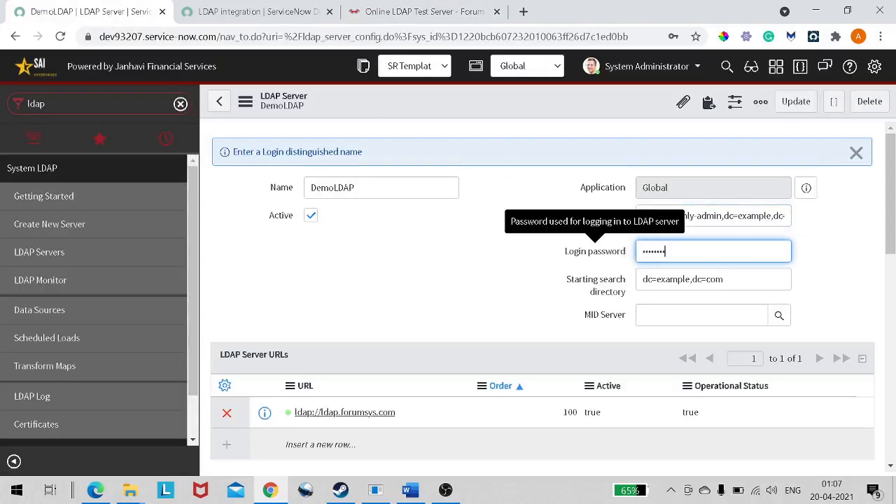
pyautogui.click(643, 215)
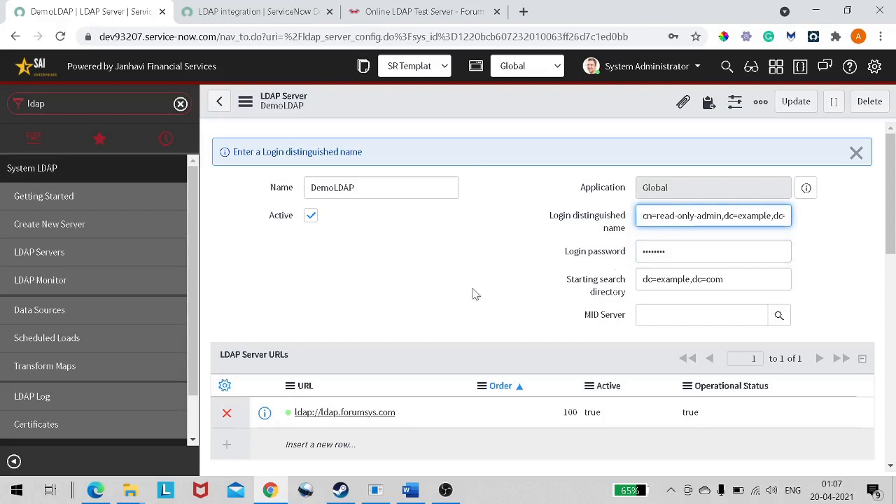
# Examine the note on the DemoLDAP record's Attributes field and the timeout settings in its Advanced Options.
pyautogui.scroll(-3, 647, 314)
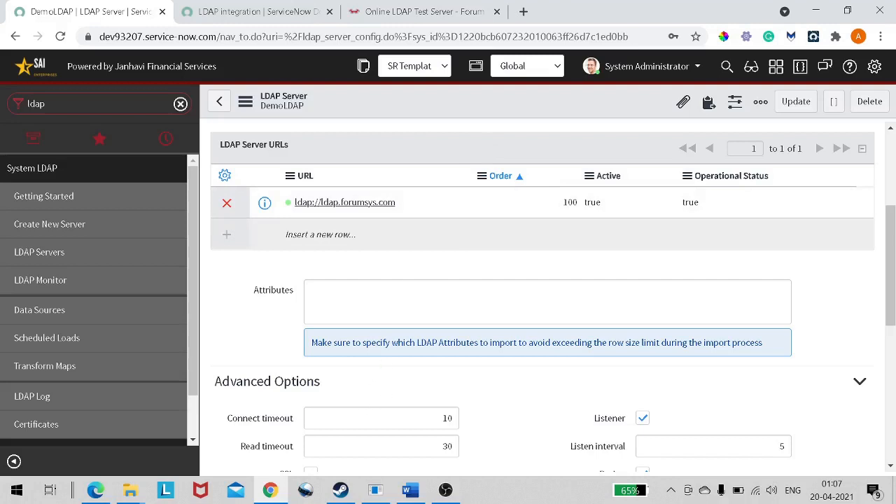
pyautogui.moveTo(336, 342); pyautogui.dragTo(457, 343)
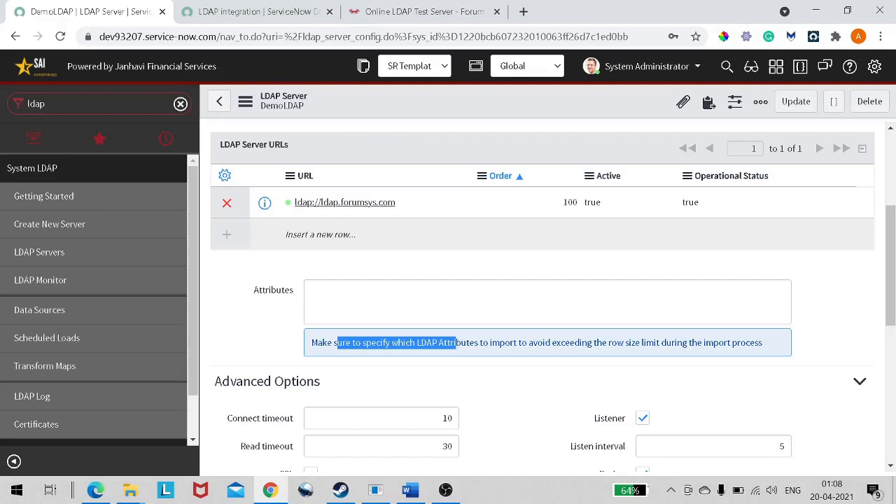
pyautogui.click(396, 117)
pyautogui.rightClick(397, 118)
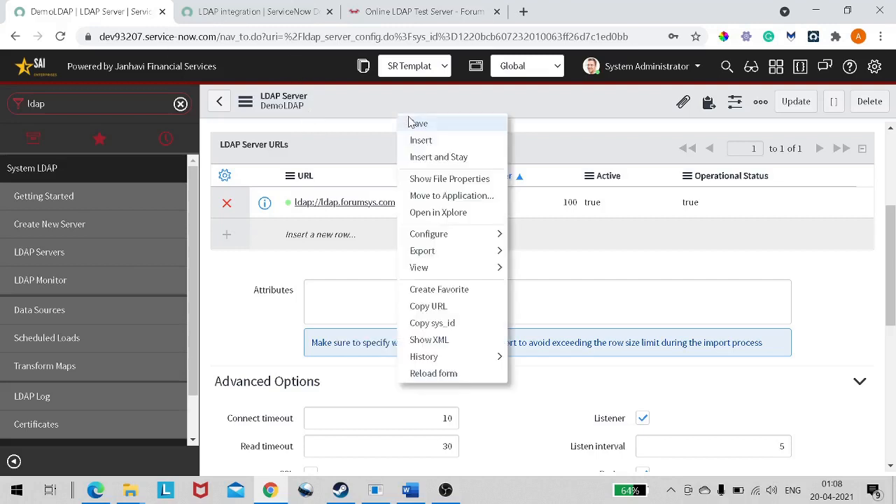
pyautogui.click(251, 343)
pyautogui.scroll(-3, 252, 329)
pyautogui.scroll(1, 254, 320)
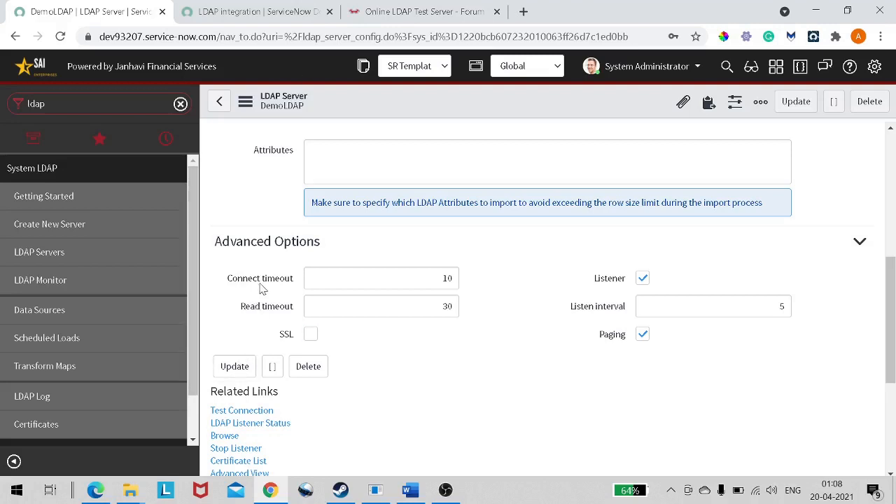
pyautogui.moveTo(266, 285)
pyautogui.moveTo(289, 315)
pyautogui.scroll(-3, 456, 327)
# Save the DemoLDAP record without leaving it and check the connection message.
pyautogui.scroll(10, 455, 327)
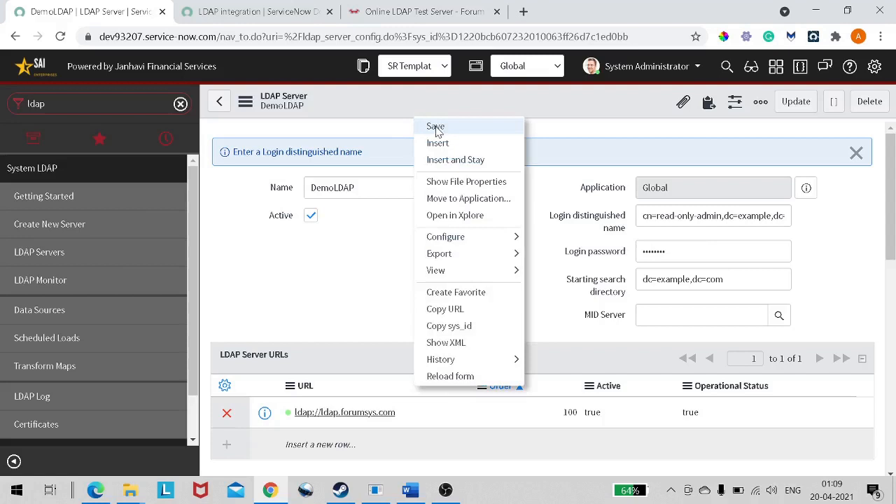
pyautogui.click(436, 129)
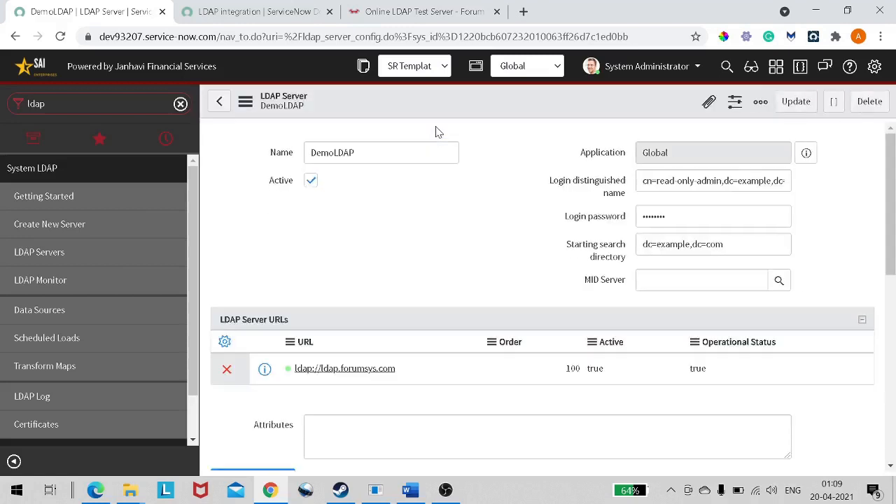
pyautogui.scroll(-4, 427, 217)
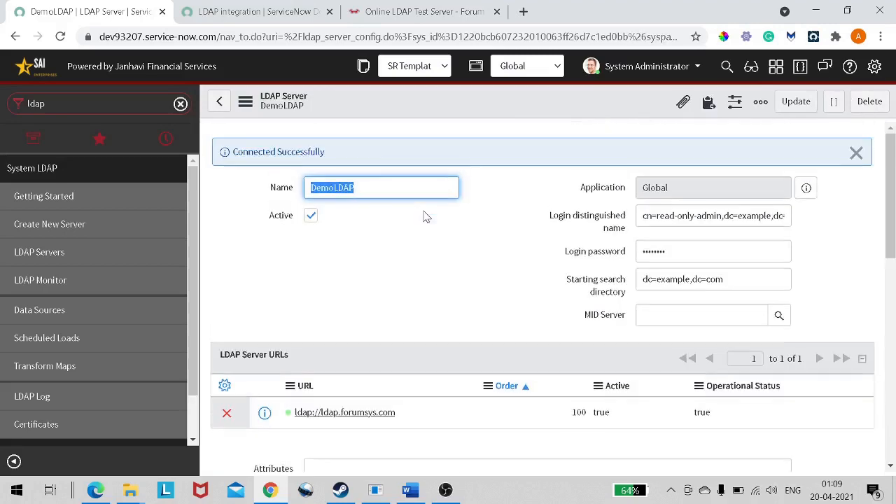
pyautogui.moveTo(354, 160); pyautogui.dragTo(240, 168)
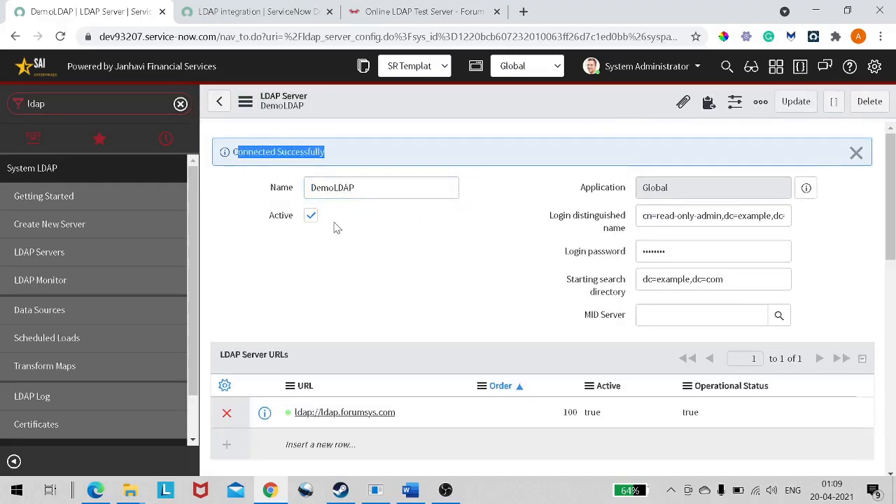
# Review the DemoLDAP record's related links and LDAP OU Definitions, and open the Users definition in a new browser tab.
pyautogui.scroll(-1, 339, 229)
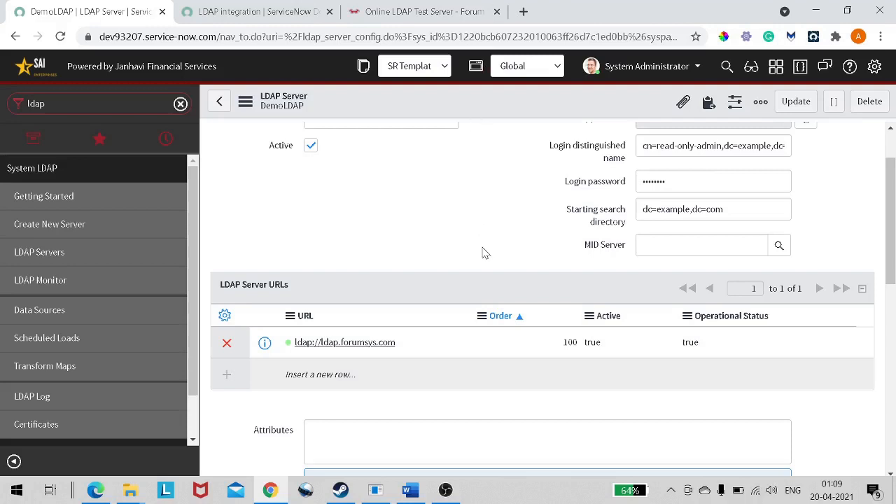
pyautogui.scroll(-10, 483, 252)
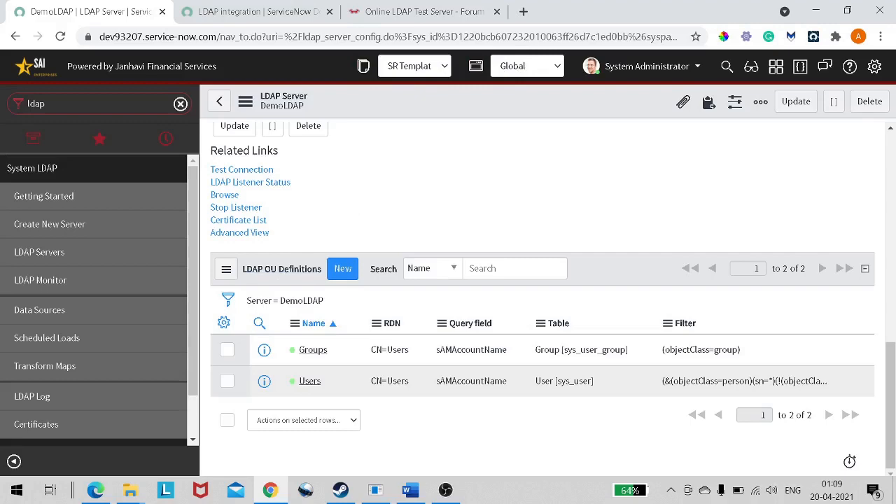
pyautogui.scroll(3, 396, 183)
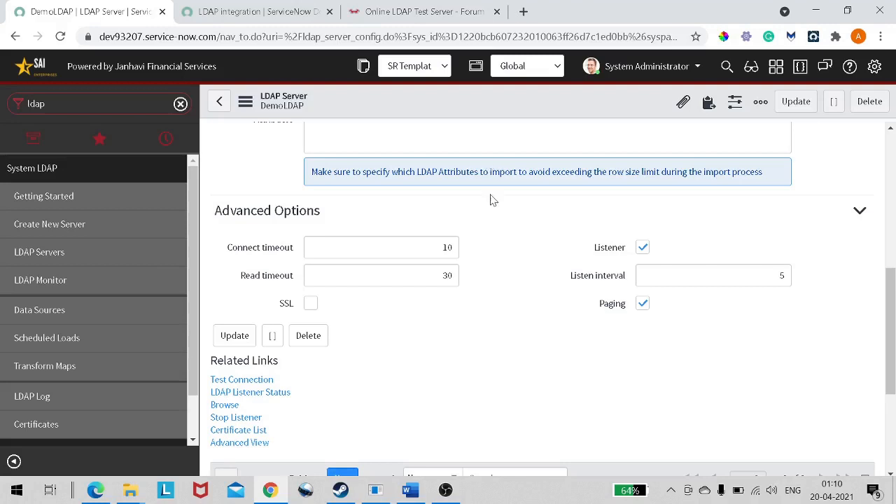
pyautogui.scroll(-3, 493, 199)
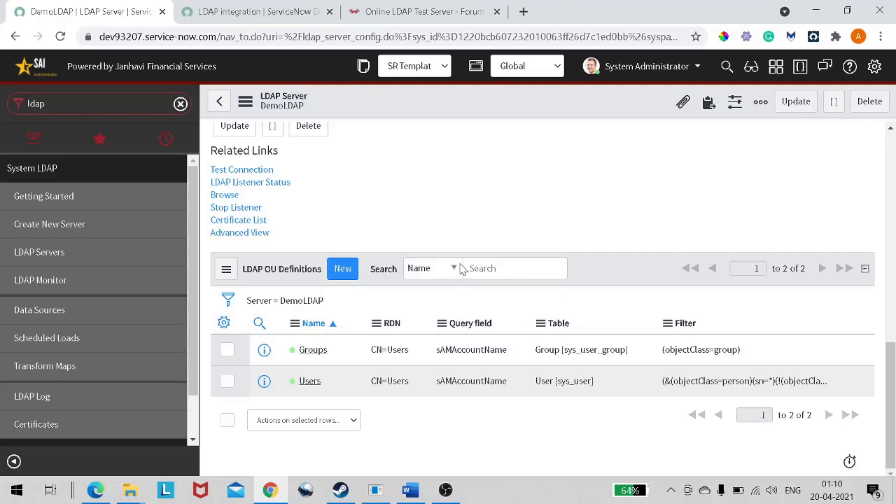
pyautogui.rightClick(269, 382)
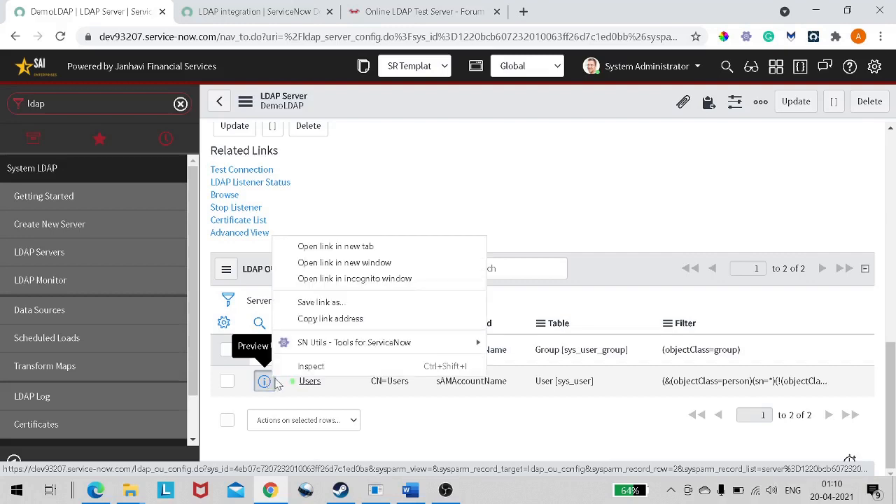
pyautogui.click(335, 250)
pyautogui.click(231, 11)
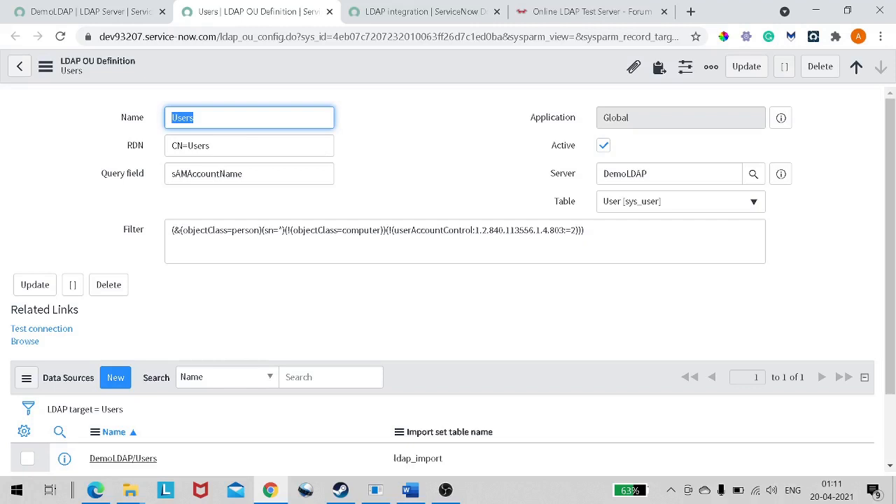
# Clear the Filter and RDN values of the Users LDAP OU definition.
pyautogui.moveTo(172, 230); pyautogui.dragTo(584, 230)
pyautogui.press('BackSpace')
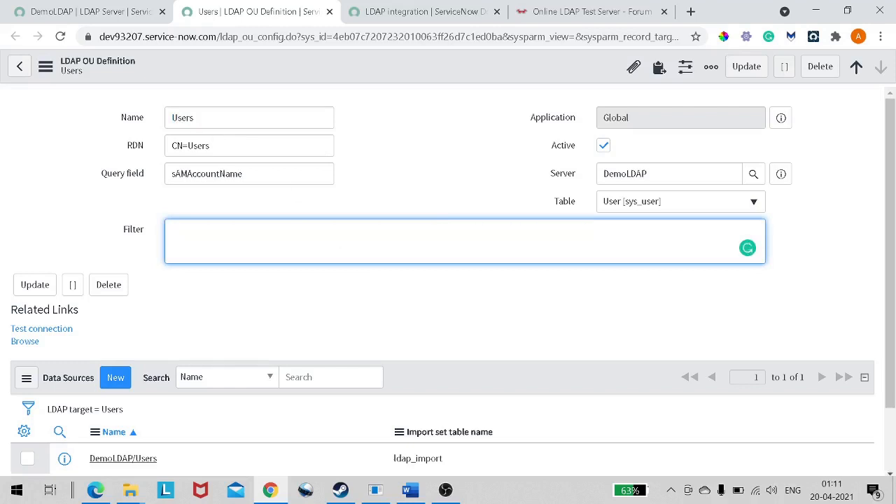
pyautogui.click(210, 146)
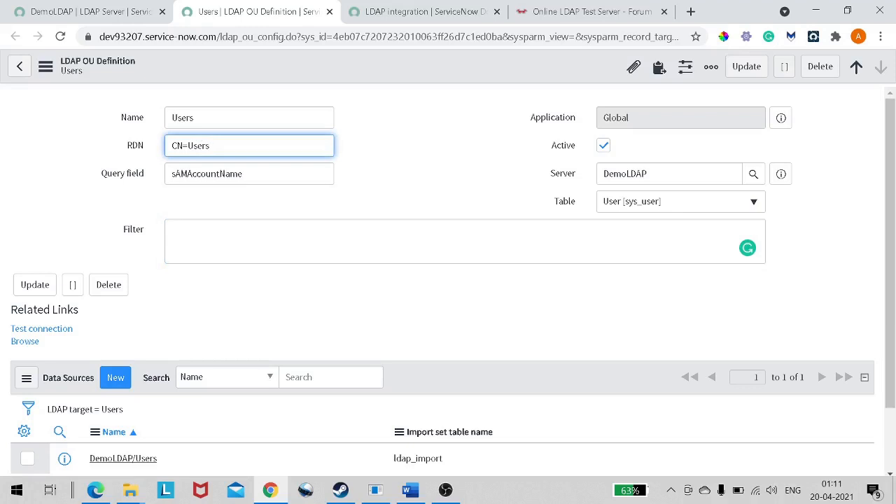
pyautogui.moveTo(207, 146); pyautogui.dragTo(153, 152)
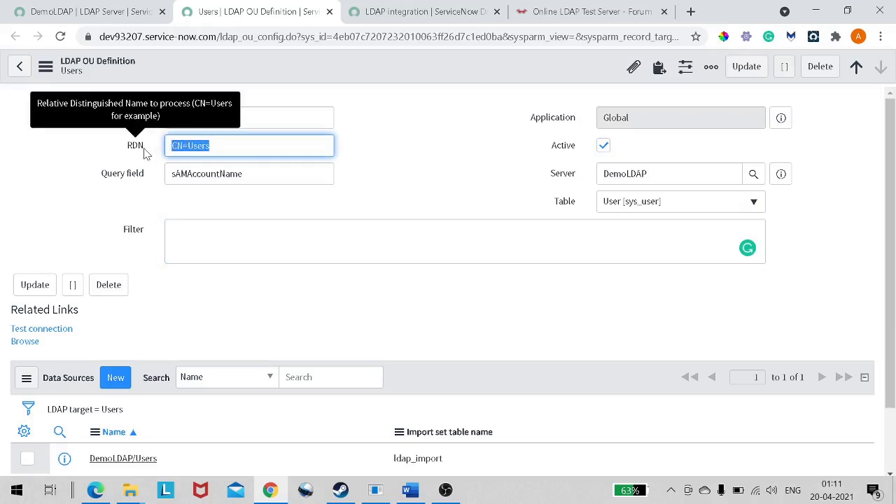
pyautogui.press('BackSpace')
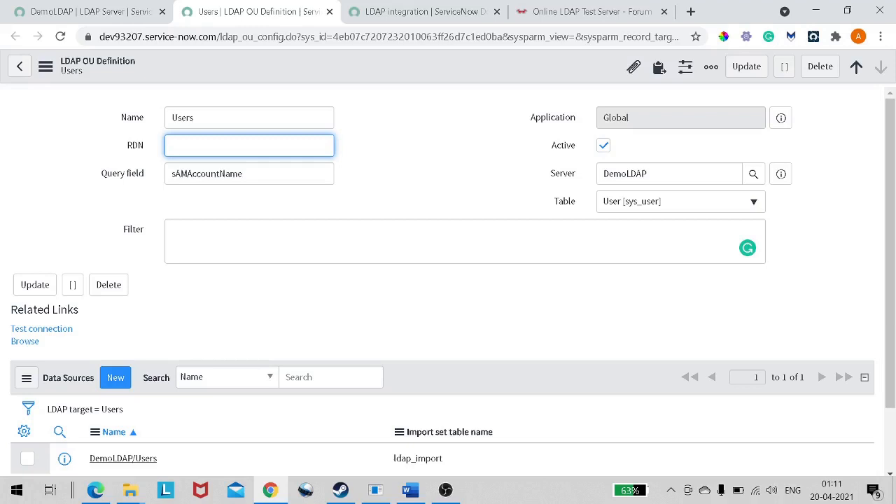
# Review the users listed under the mathematicians and scientists groups on the Online LDAP Test Server page.
pyautogui.scroll(-1, 287, 125)
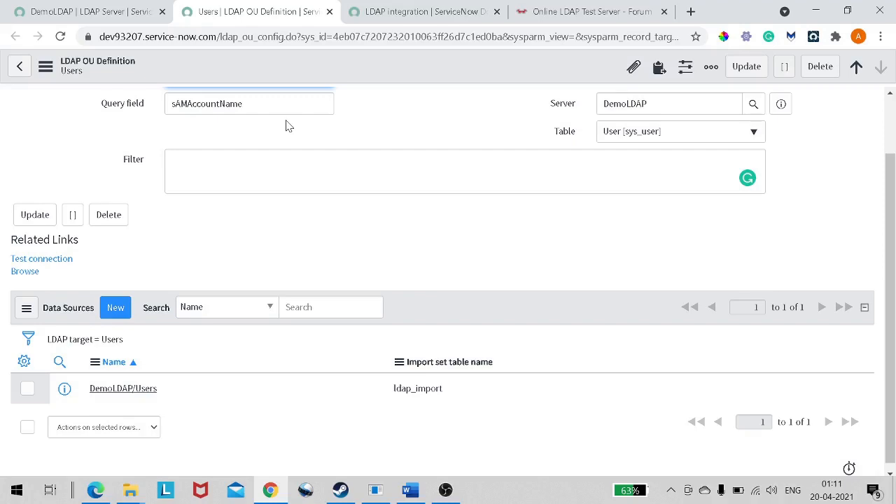
pyautogui.click(543, 20)
pyautogui.scroll(-1, 308, 227)
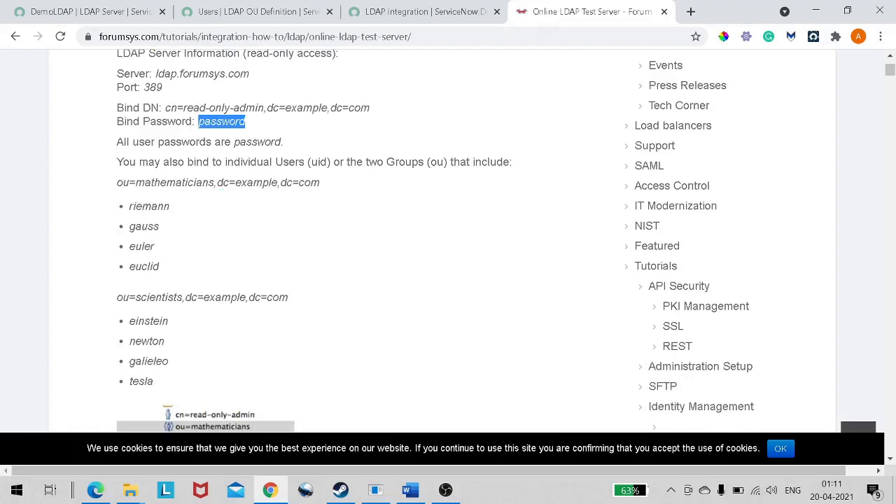
pyautogui.moveTo(130, 205); pyautogui.dragTo(156, 281)
pyautogui.click(157, 282)
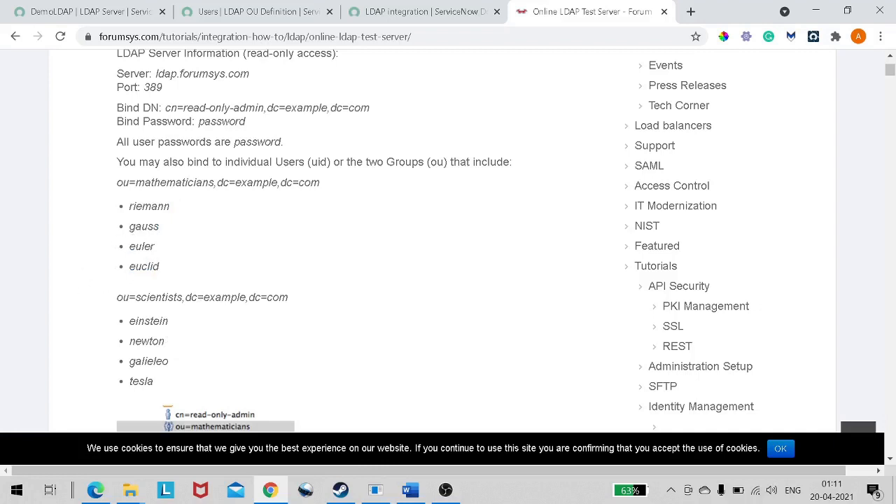
pyautogui.moveTo(135, 247); pyautogui.dragTo(120, 261)
pyautogui.click(121, 262)
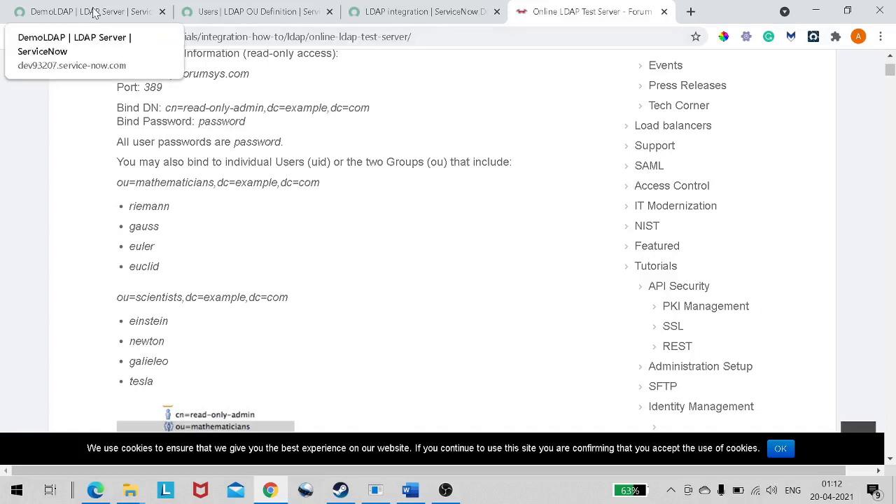
# Check how the user entries are identified in the directory tree image on the Online LDAP Test Server page.
pyautogui.click(214, 12)
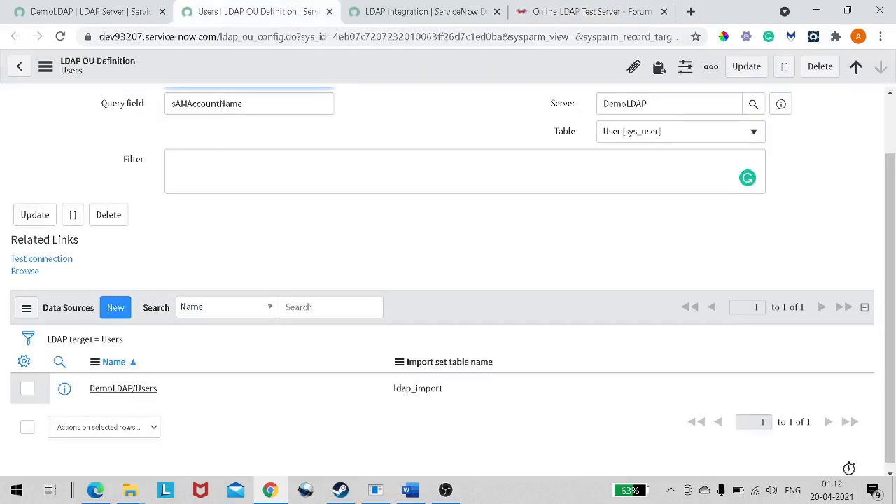
pyautogui.click(336, 170)
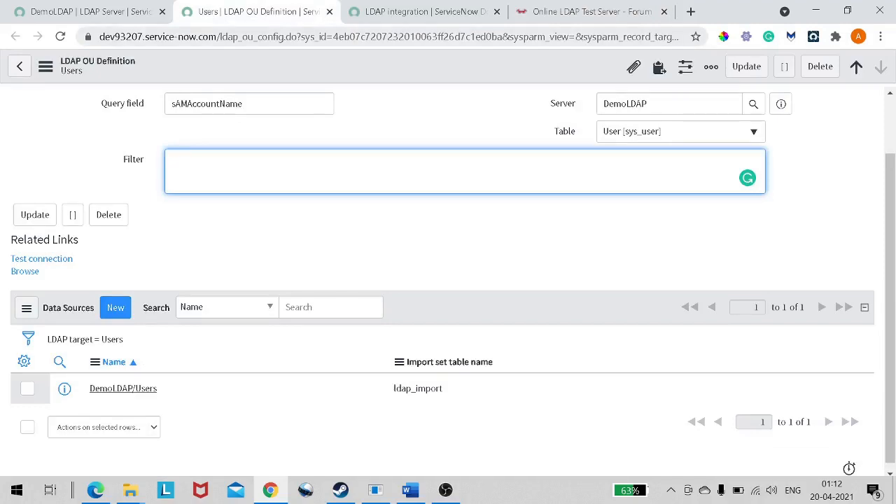
pyautogui.click(539, 11)
pyautogui.scroll(-4, 238, 238)
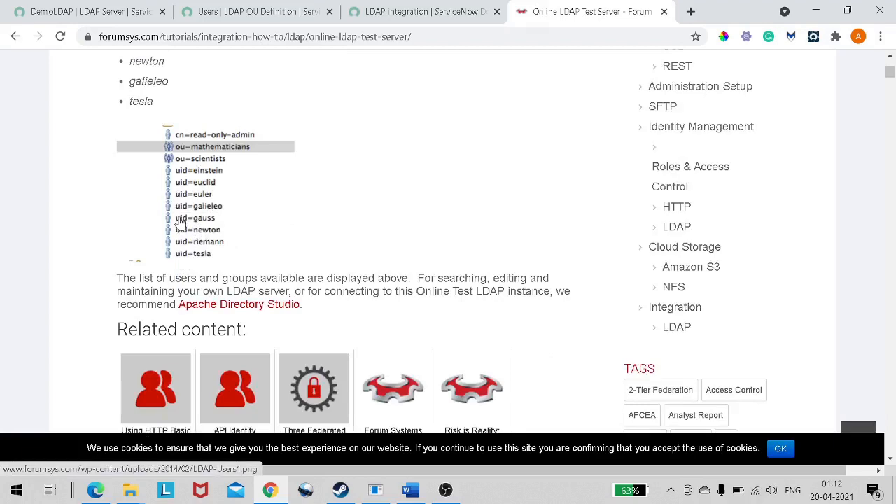
pyautogui.click(87, 12)
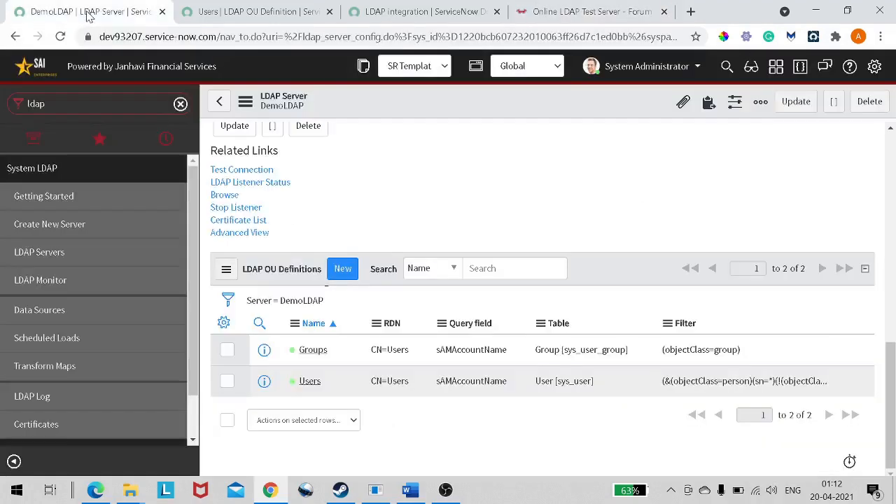
# Set the Users OU definition's Filter to (uid=e*) and save the record without leaving it.
pyautogui.click(252, 12)
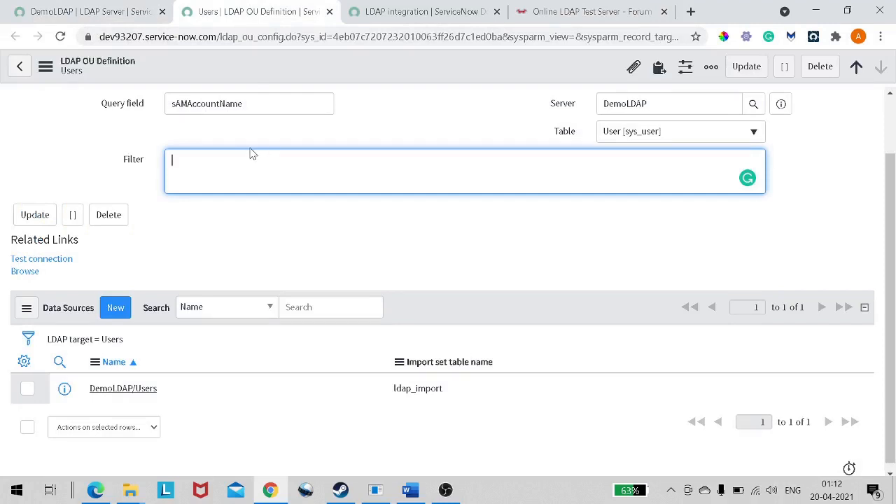
pyautogui.write('()')
pyautogui.write('uid')
pyautogui.write('=e')
pyautogui.write('*')
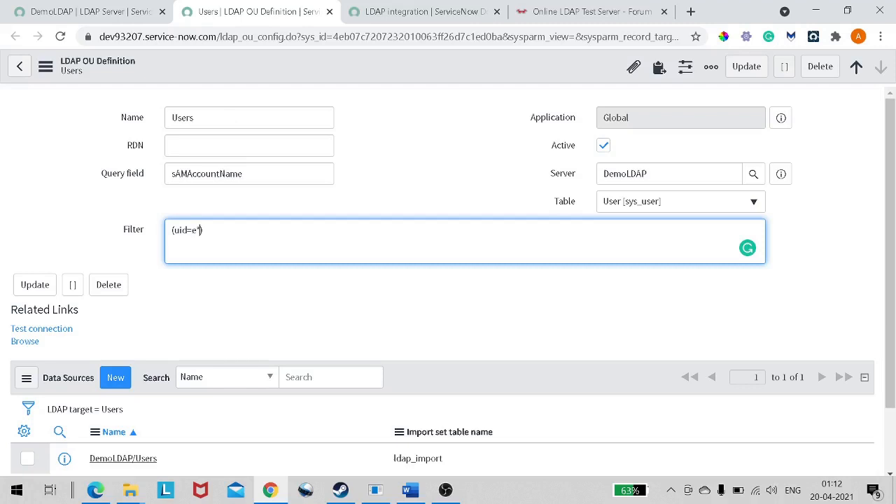
pyautogui.rightClick(324, 78)
pyautogui.click(340, 83)
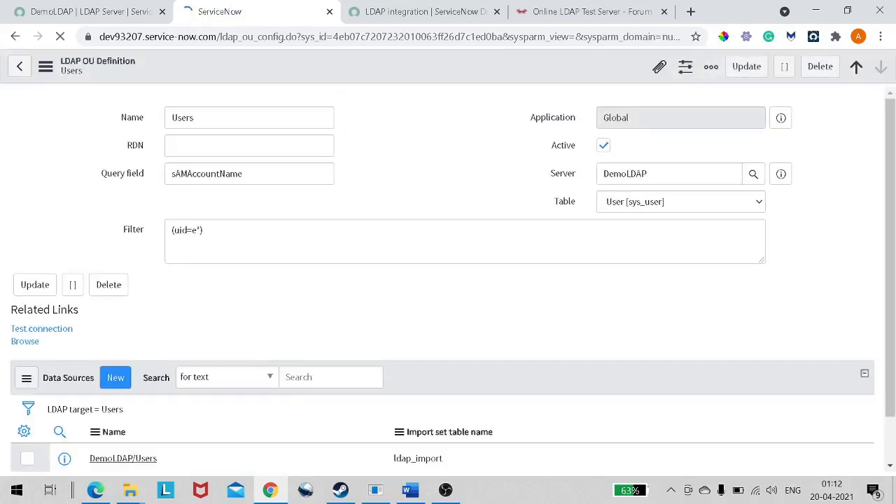
# Test the Users OU definition's connection and check the resulting message.
pyautogui.click(59, 332)
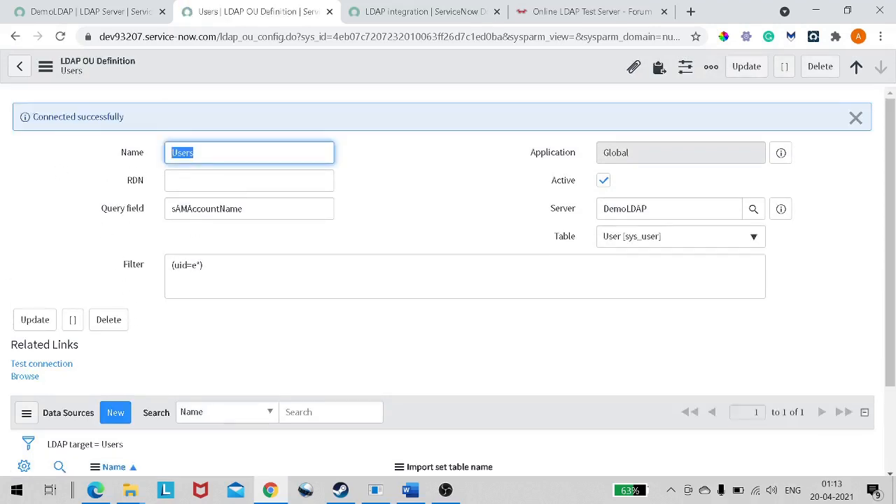
pyautogui.click(36, 118)
pyautogui.moveTo(35, 116); pyautogui.dragTo(115, 117)
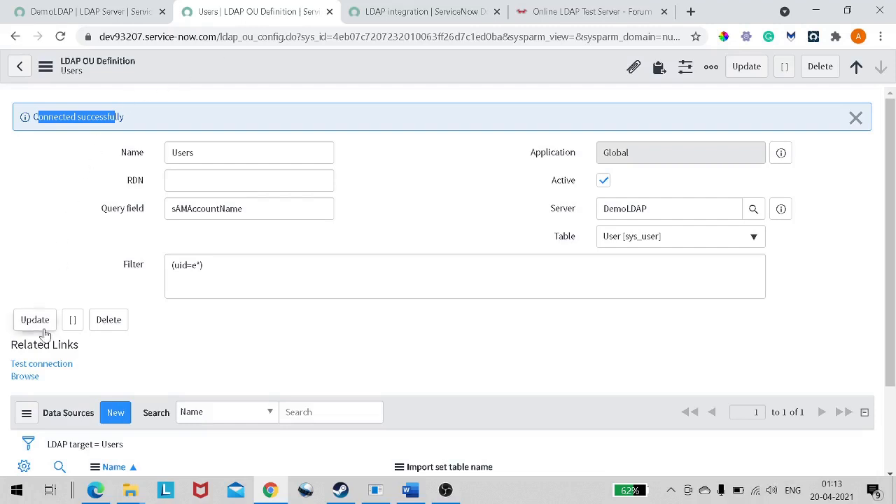
# Browse the LDAP nodes matching the Users filter and compare them with the users on the Online LDAP Test Server page.
pyautogui.click(33, 378)
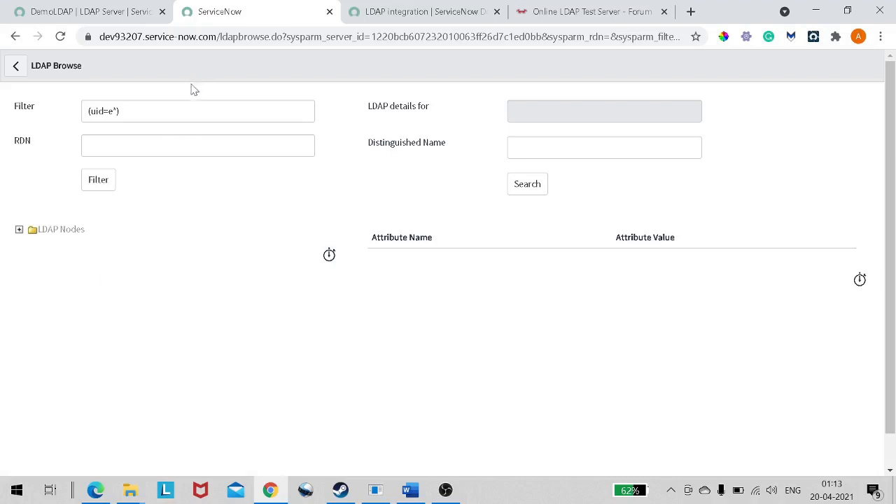
pyautogui.click(19, 231)
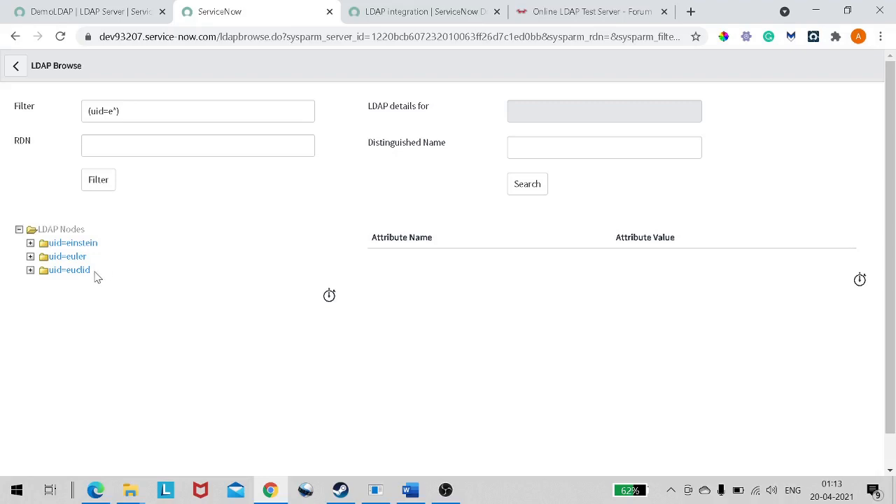
pyautogui.click(536, 14)
pyautogui.scroll(3, 332, 204)
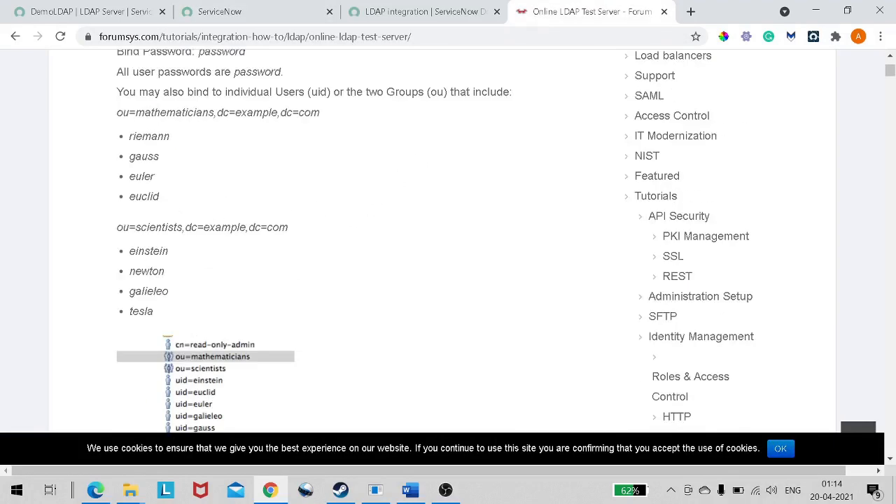
pyautogui.moveTo(141, 178); pyautogui.dragTo(164, 197)
pyautogui.moveTo(138, 251); pyautogui.dragTo(169, 253)
pyautogui.click(91, 11)
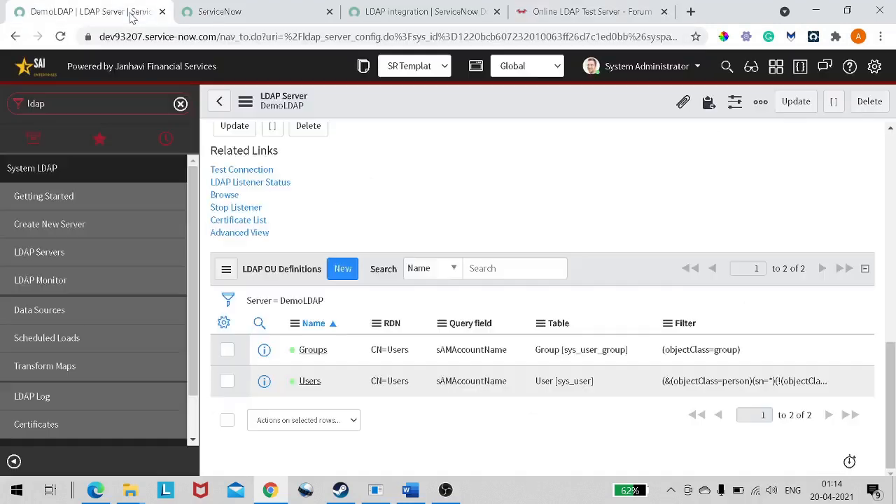
pyautogui.click(231, 12)
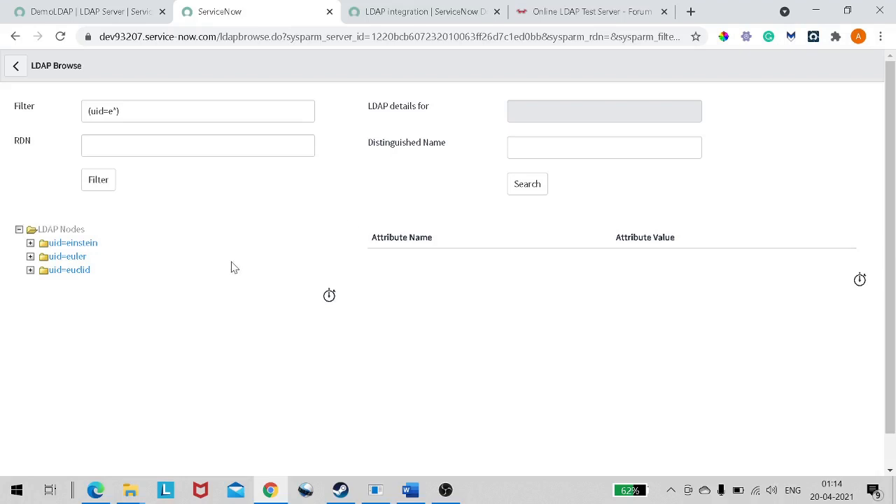
# Inspect the attributes of the uid=einstein and uid=euler nodes, and return to the Users OU definition's data sources.
pyautogui.click(84, 246)
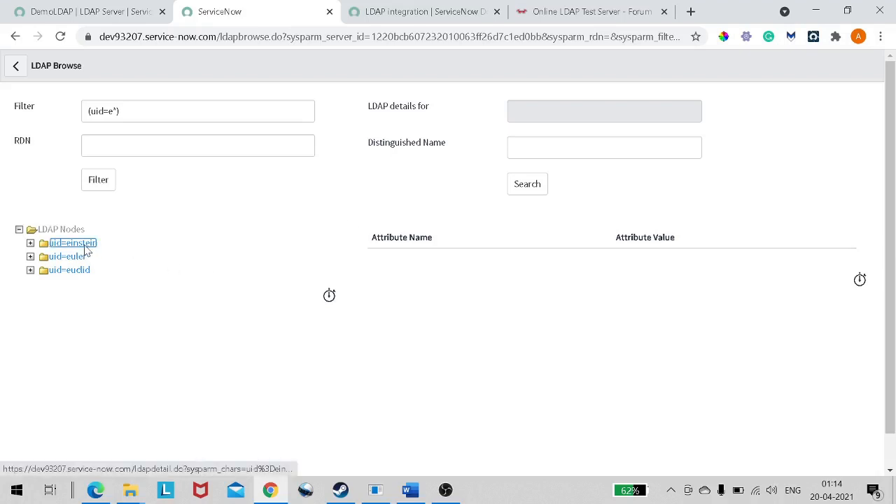
pyautogui.scroll(-1, 370, 279)
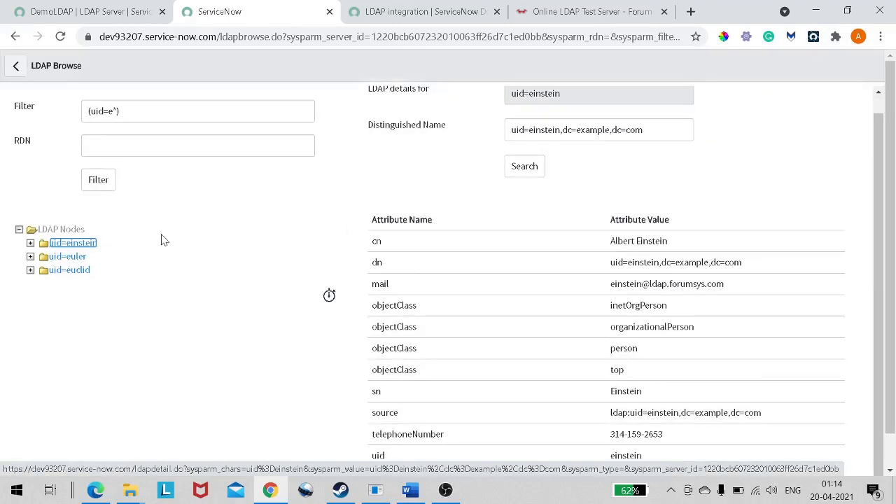
pyautogui.click(67, 257)
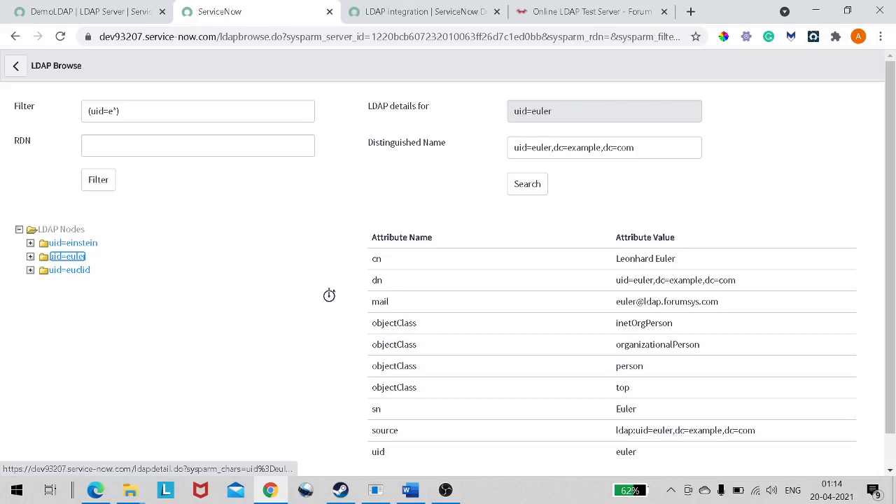
pyautogui.scroll(-1, 412, 329)
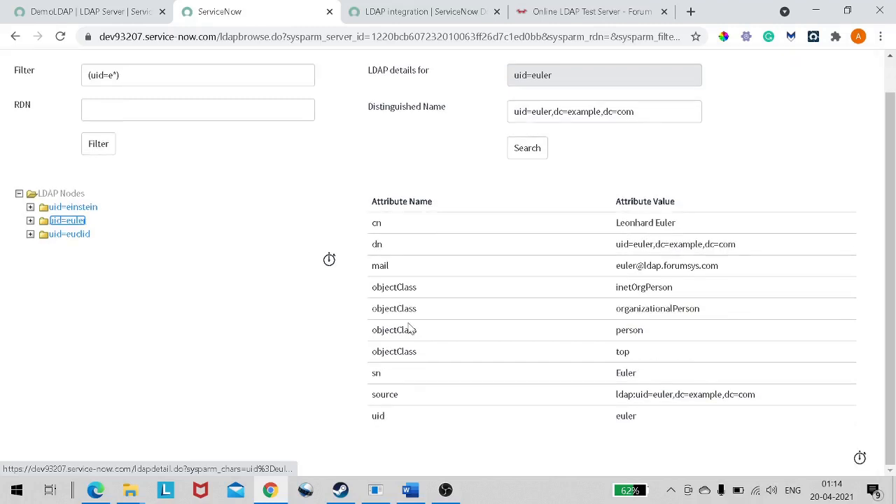
pyautogui.scroll(1, 412, 329)
pyautogui.scroll(-1, 411, 327)
pyautogui.scroll(1, 413, 325)
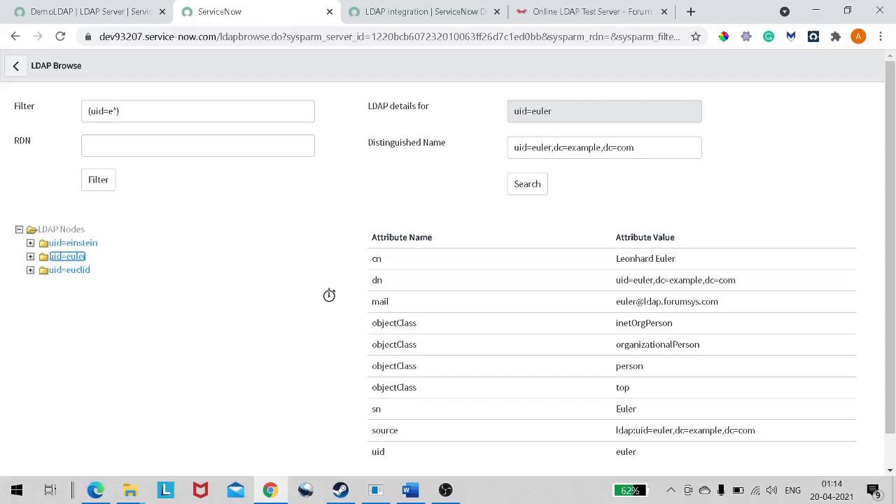
pyautogui.click(18, 68)
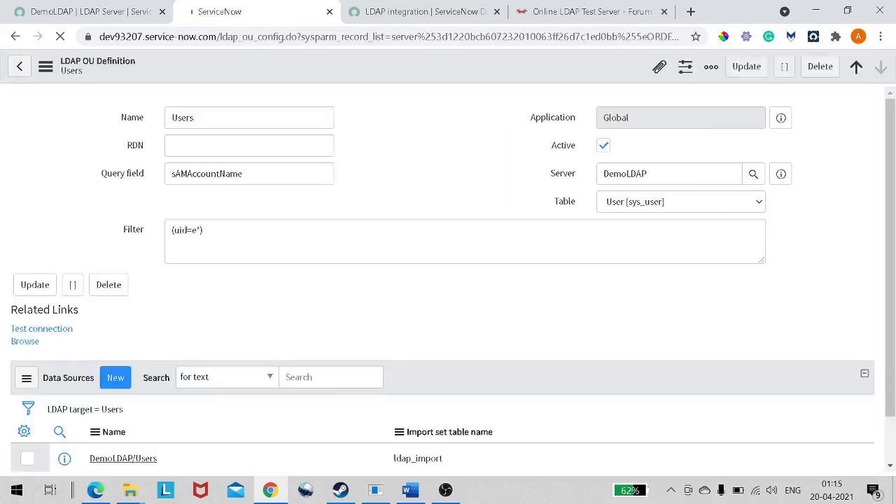
pyautogui.scroll(-2, 268, 214)
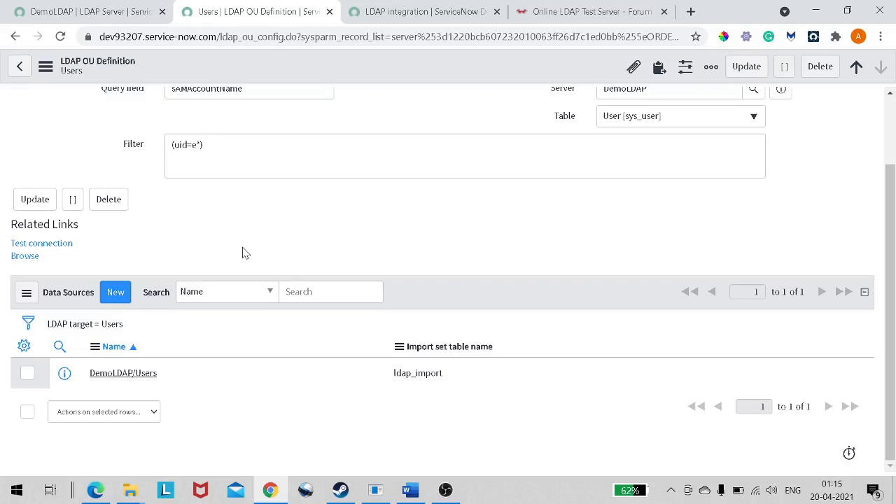
# Open the sys_user table list in a separate browser tab to view existing users, and return to the Users OU definition.
pyautogui.click(106, 17)
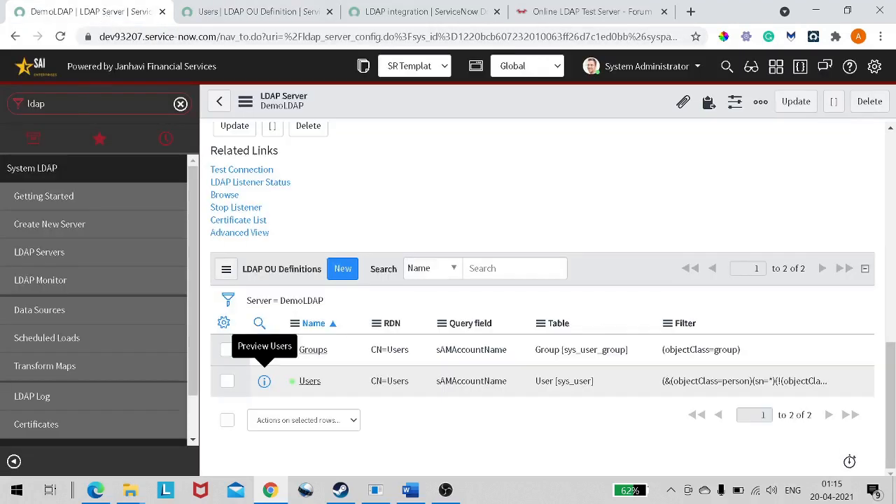
pyautogui.press('BackSpace')
pyautogui.press('BackSpace')
pyautogui.press('BackSpace')
pyautogui.press('BackSpace')
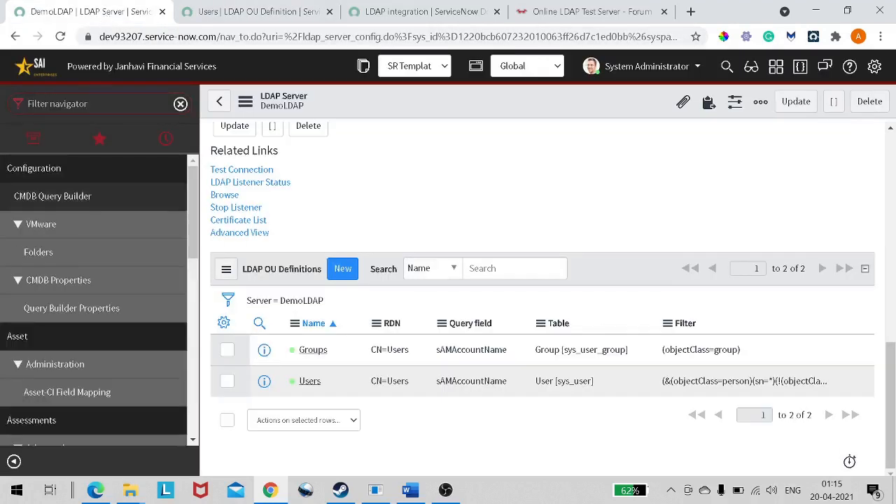
pyautogui.write('sys')
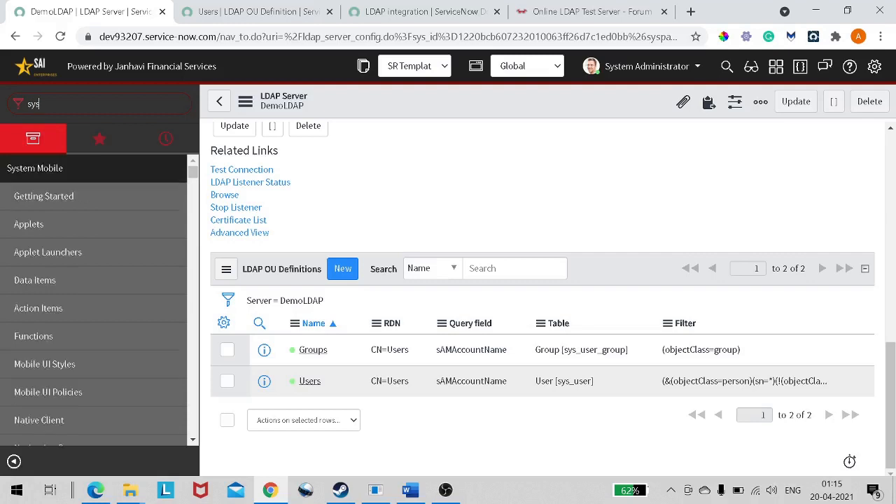
pyautogui.write('_user.list')
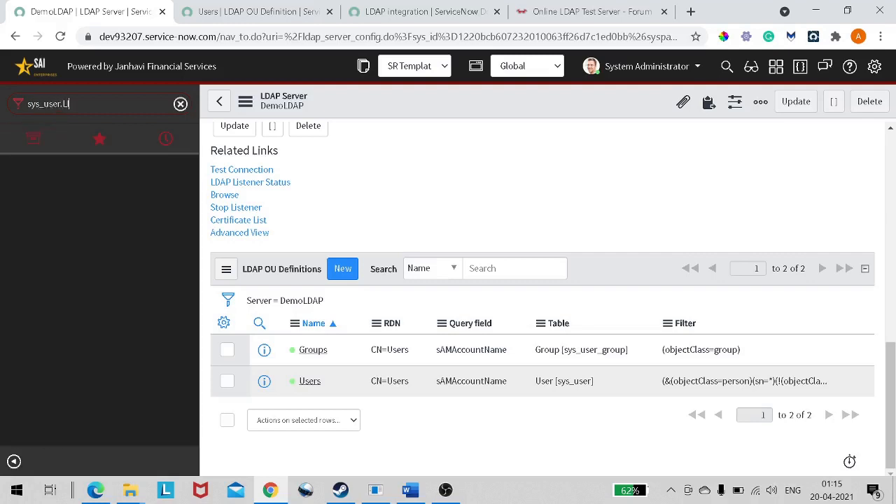
pyautogui.press('Return')
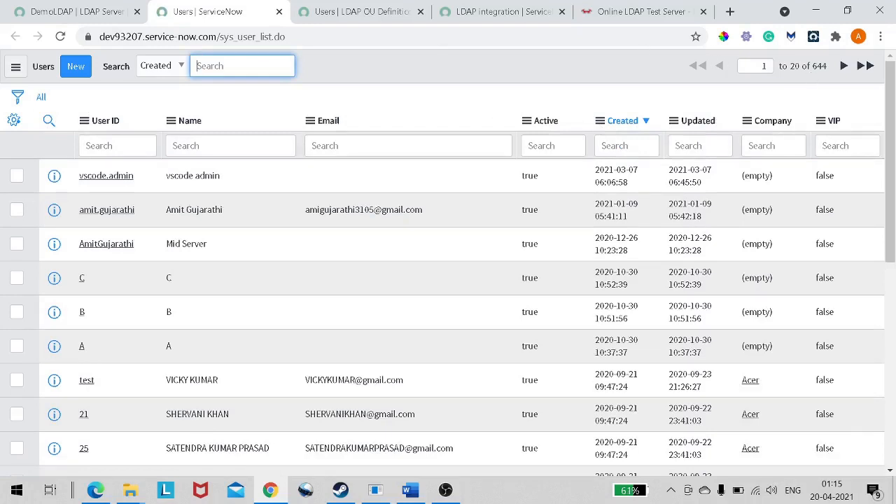
pyautogui.click(354, 12)
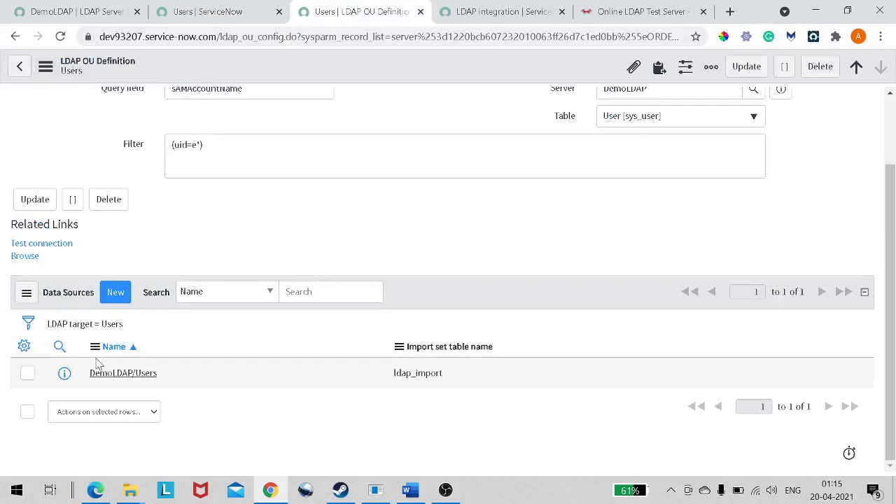
# Open the DemoLDAP/Users data source in a separate browser tab and examine its import set table name and LDAP target.
pyautogui.rightClick(64, 373)
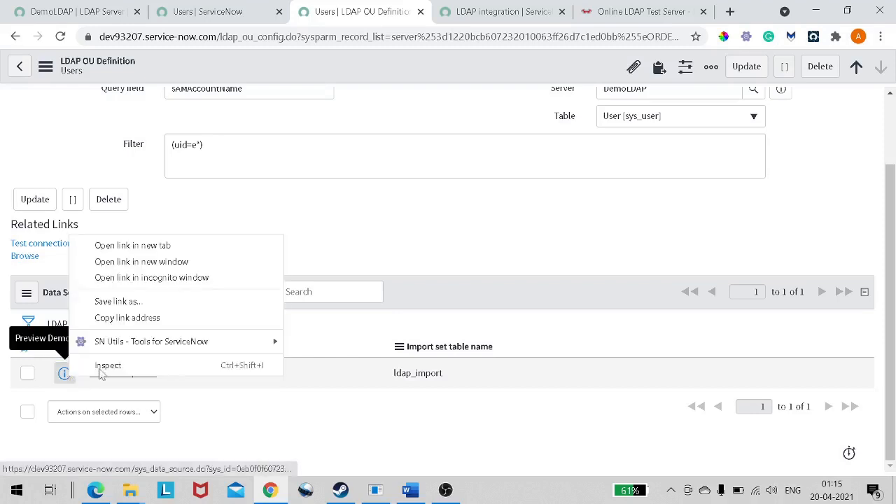
pyautogui.click(152, 246)
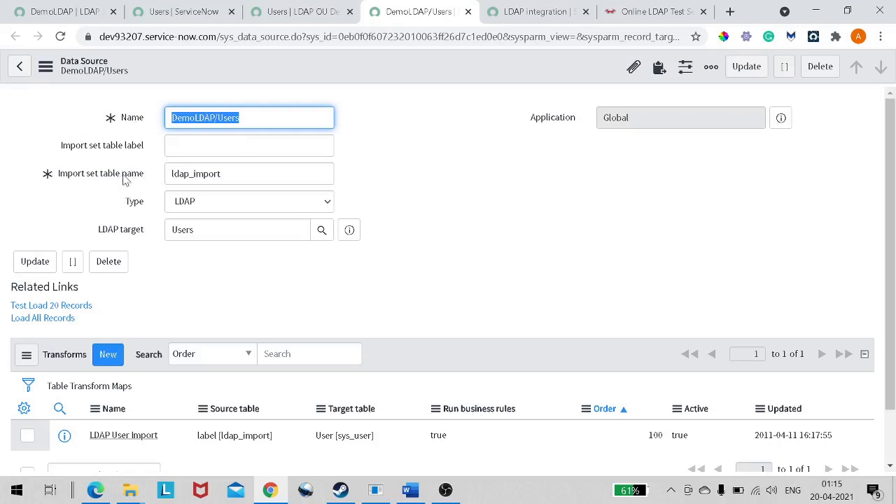
pyautogui.moveTo(179, 174); pyautogui.dragTo(221, 175)
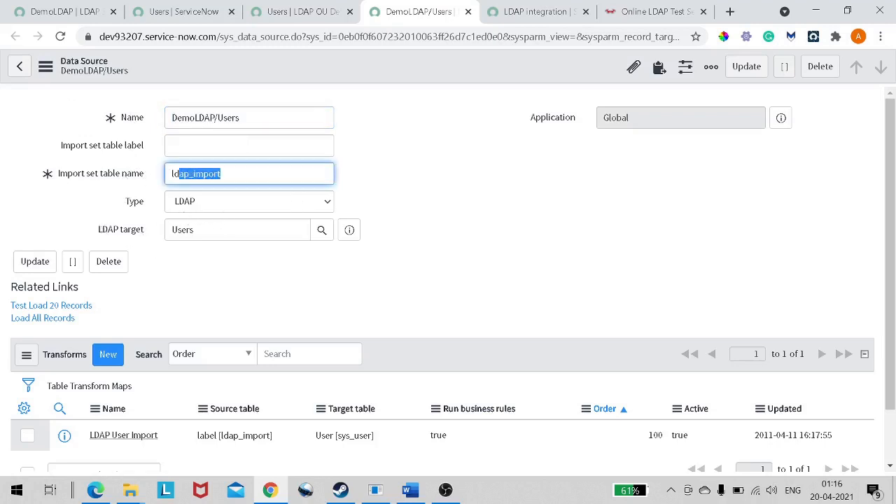
pyautogui.click(194, 230)
pyautogui.moveTo(194, 231); pyautogui.dragTo(160, 235)
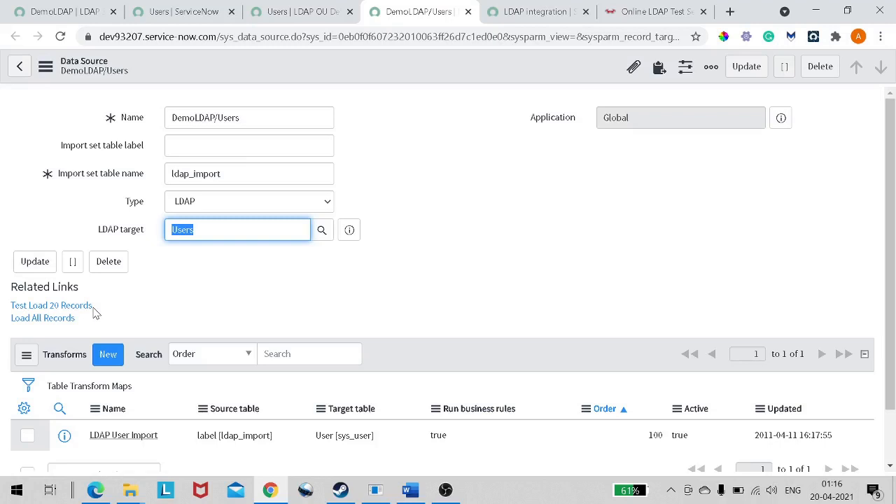
# Load all records from the DemoLDAP/Users data source, dismiss the browser's password-saving offer, and check the import message.
pyautogui.click(60, 323)
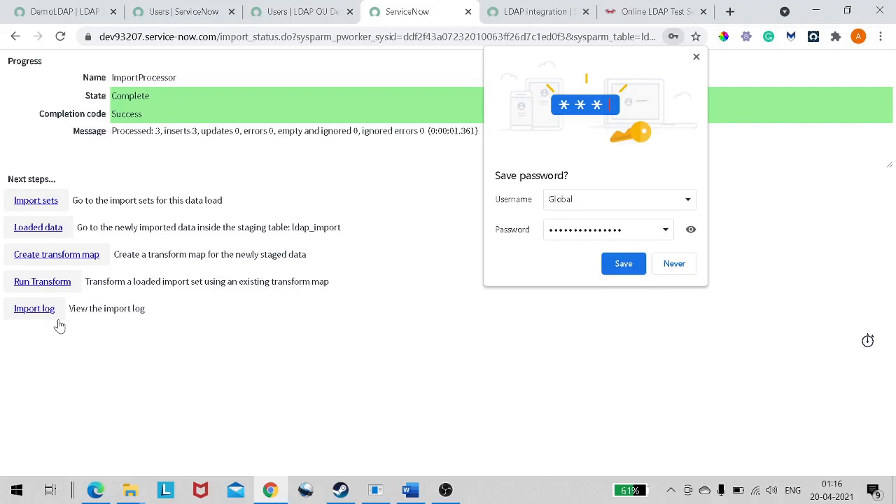
pyautogui.click(696, 57)
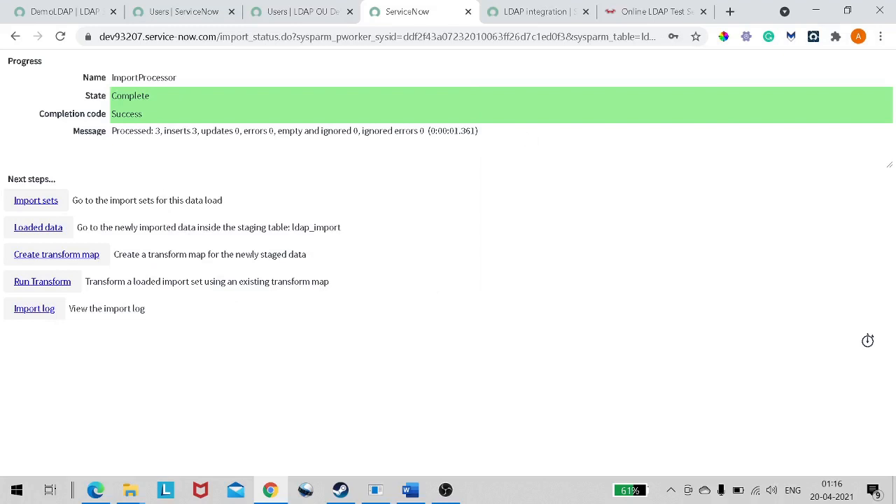
pyautogui.moveTo(167, 131); pyautogui.dragTo(200, 131)
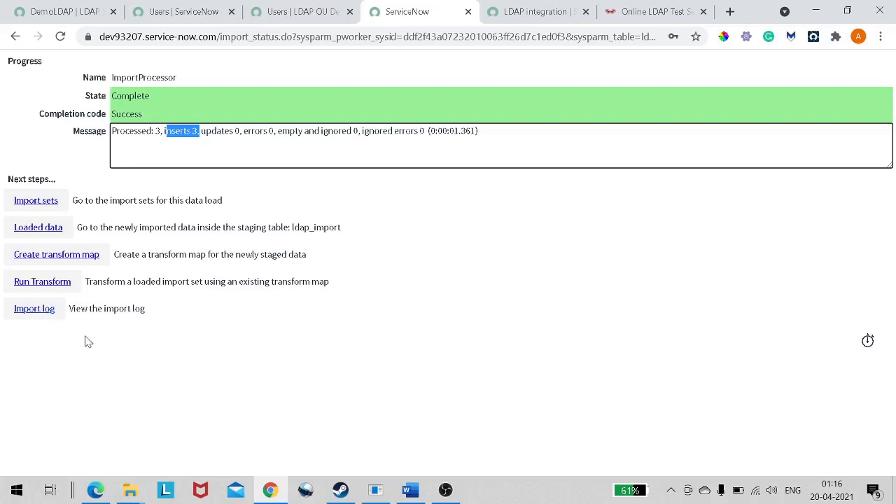
# Create and save a transform map for the loaded data named DemoLDAPTransformMap, with User [sys_user] as the target table.
pyautogui.click(80, 262)
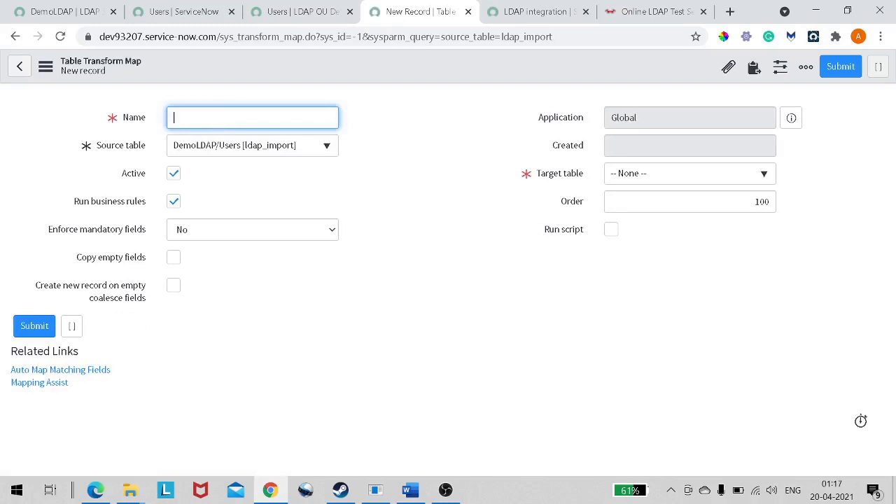
pyautogui.write('DemoLDAPTransformMap')
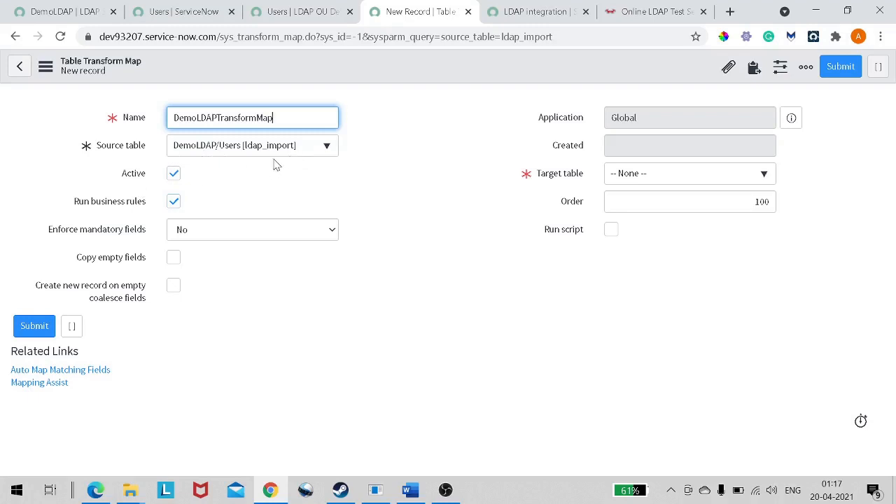
pyautogui.click(626, 180)
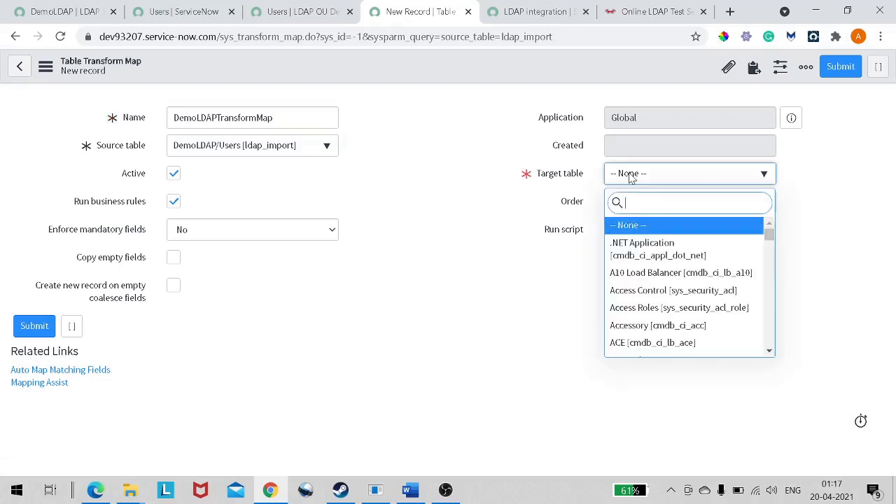
pyautogui.write('sys')
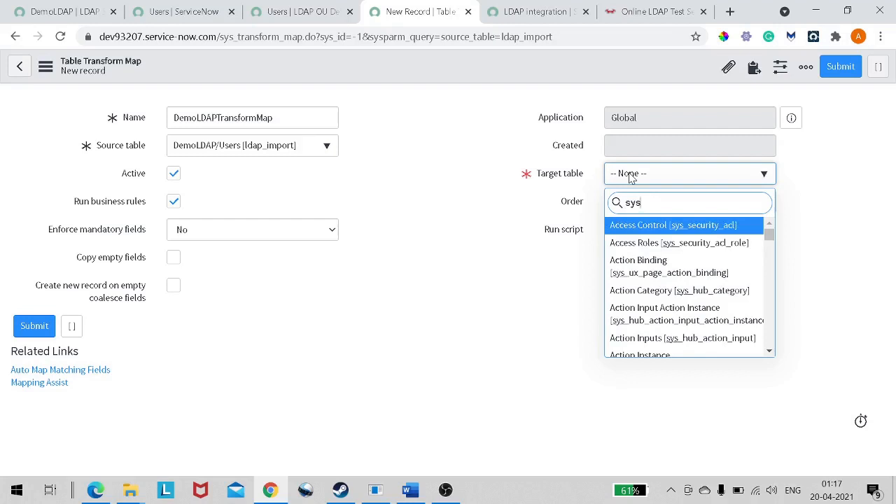
pyautogui.write('_user')
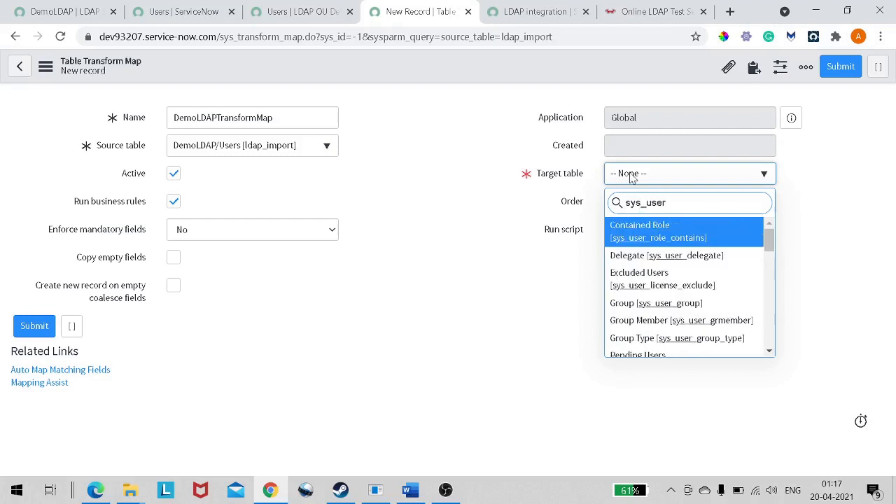
pyautogui.scroll(-2, 664, 268)
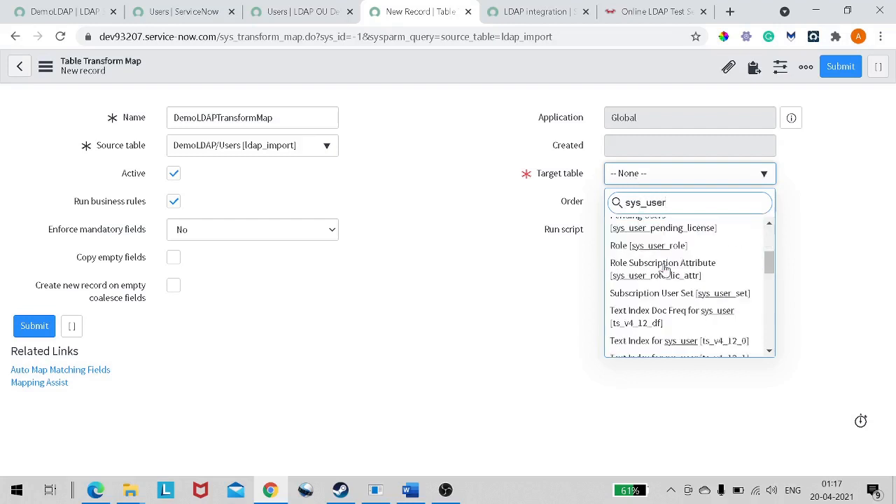
pyautogui.scroll(2, 665, 270)
pyautogui.scroll(-8, 665, 270)
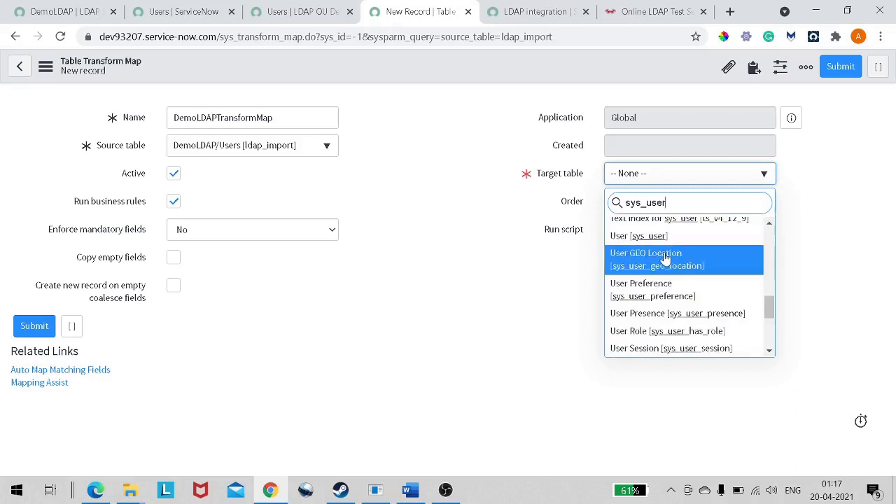
pyautogui.click(662, 236)
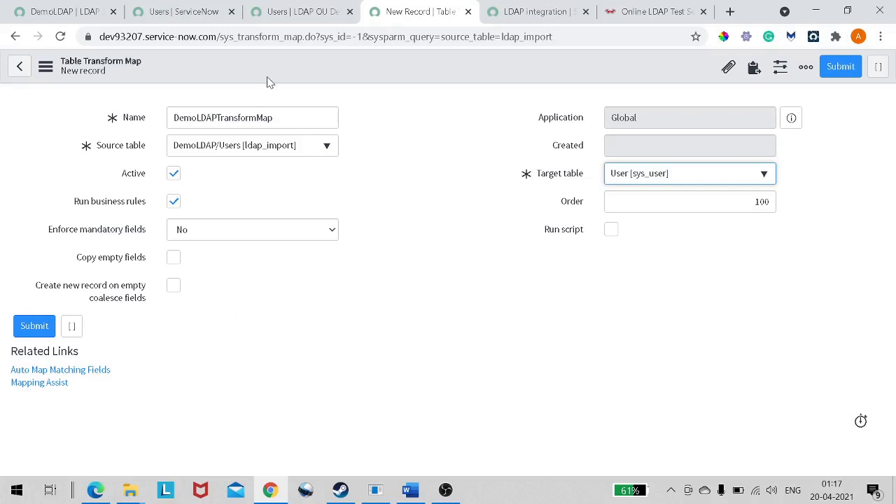
pyautogui.rightClick(286, 69)
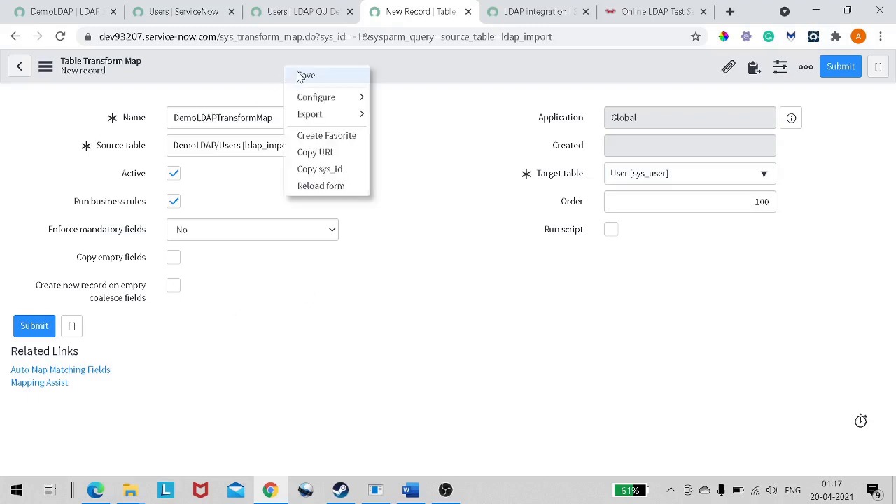
pyautogui.click(298, 75)
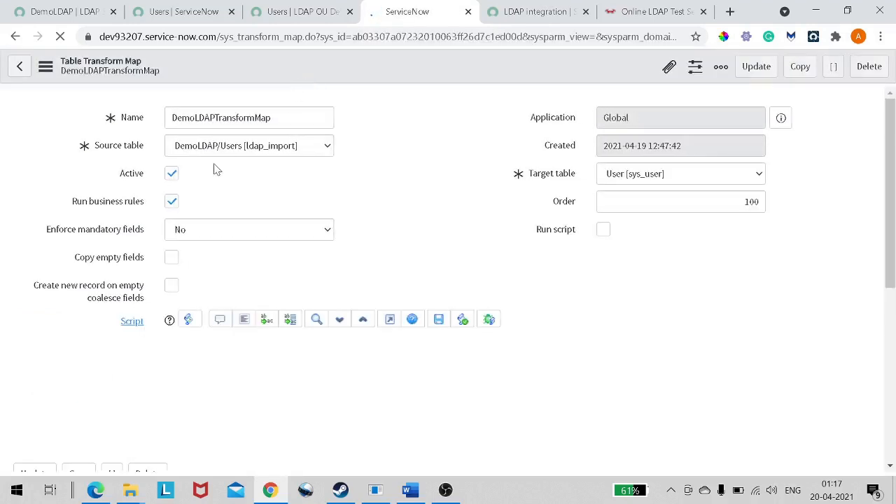
# Disable Run business rules on DemoLDAPTransformMap and save the record.
pyautogui.click(172, 204)
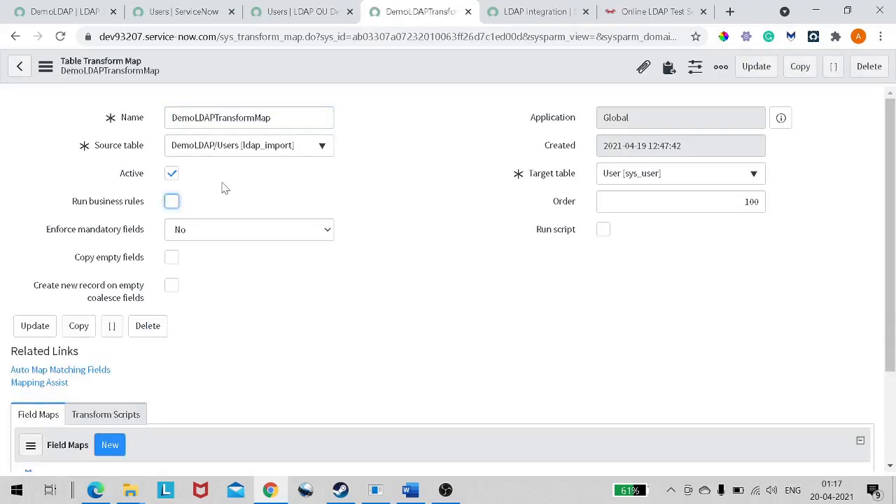
pyautogui.rightClick(327, 75)
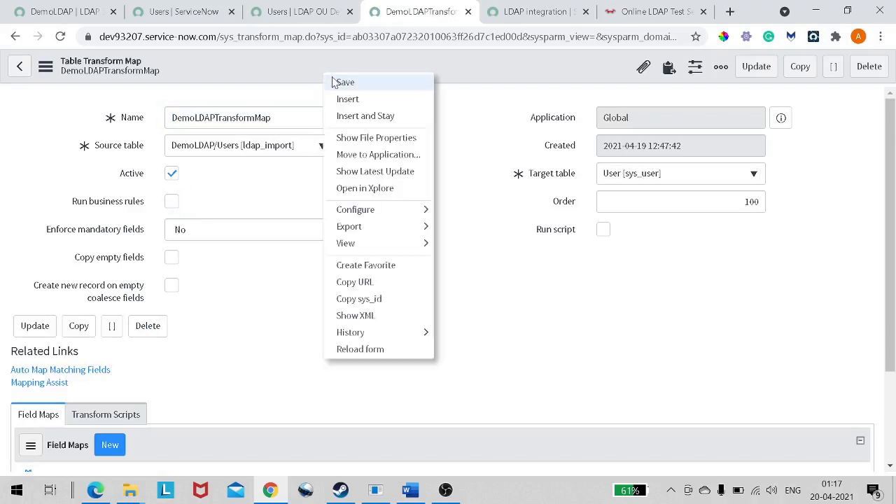
pyautogui.click(334, 82)
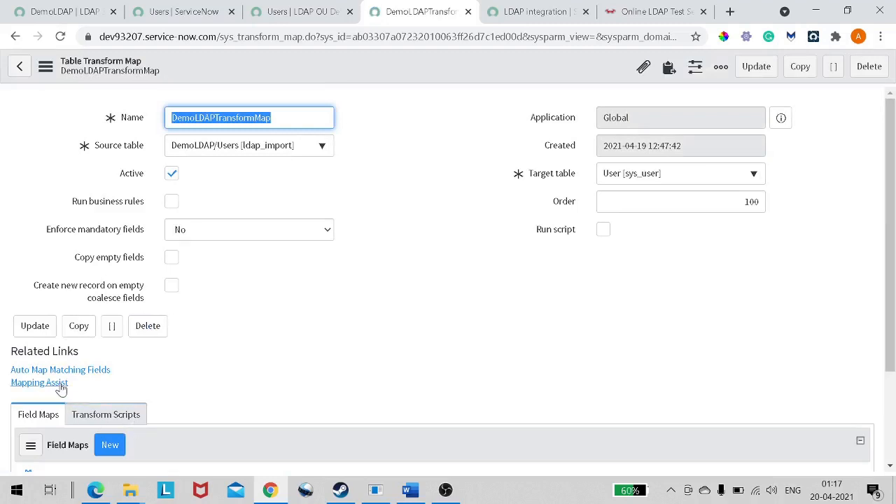
# Map the source field uid to the target field User ID with Mapping Assist and save the field map.
pyautogui.scroll(-1, 172, 374)
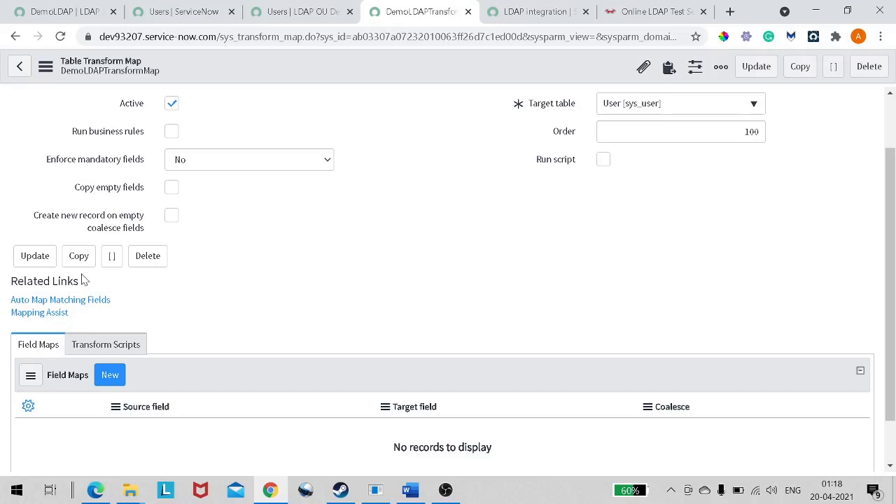
pyautogui.click(45, 315)
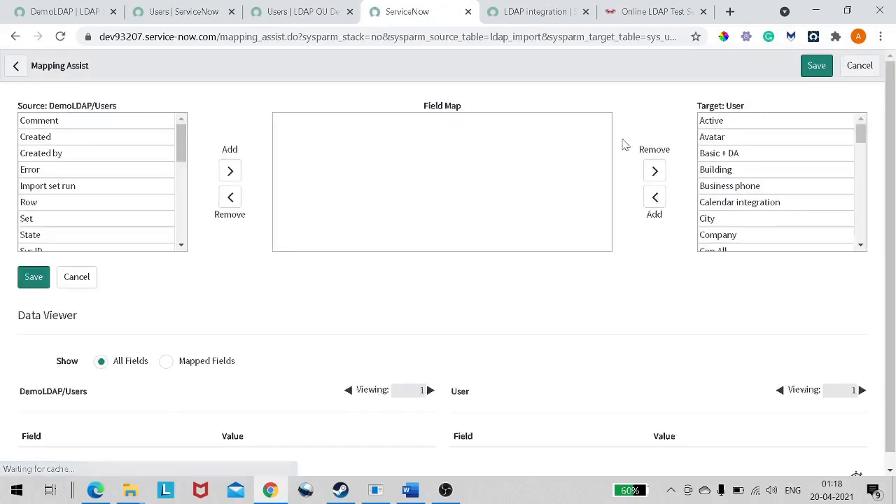
pyautogui.scroll(-10, 88, 182)
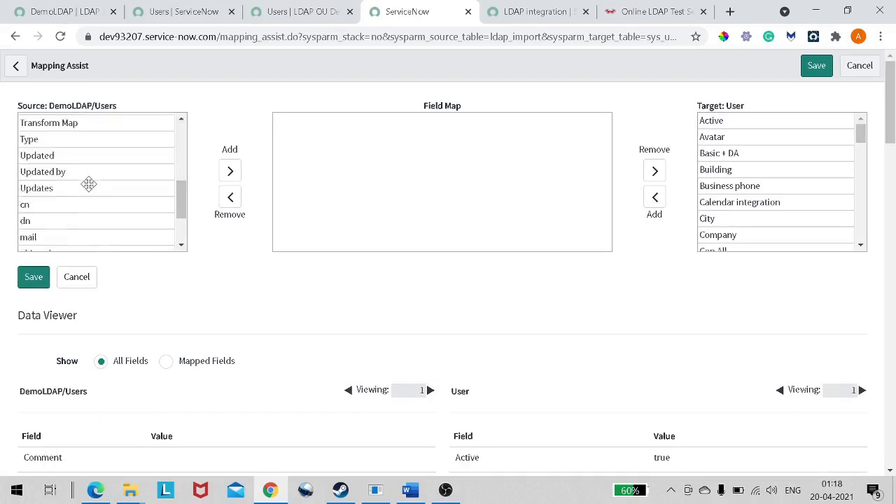
pyautogui.doubleClick(57, 242)
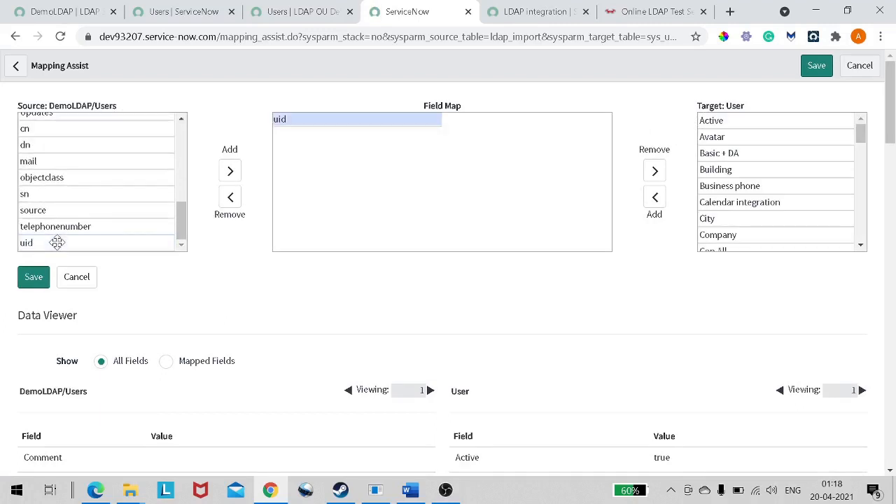
pyautogui.scroll(-15, 726, 180)
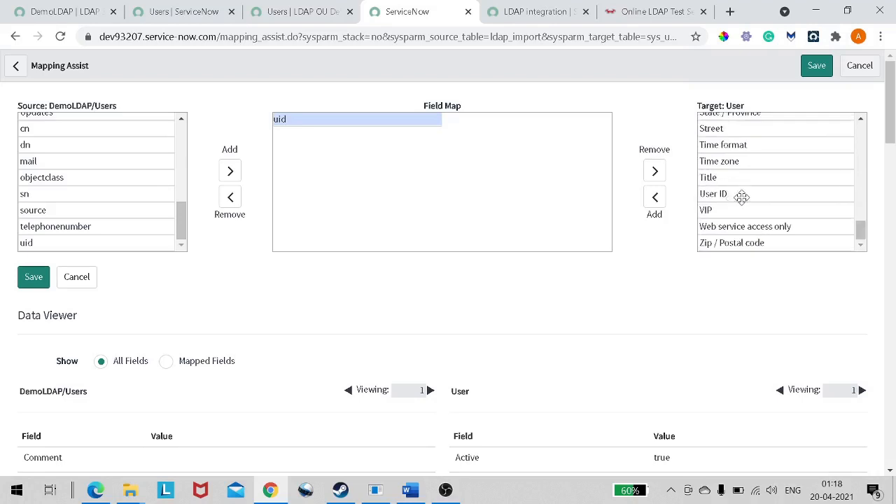
pyautogui.doubleClick(740, 194)
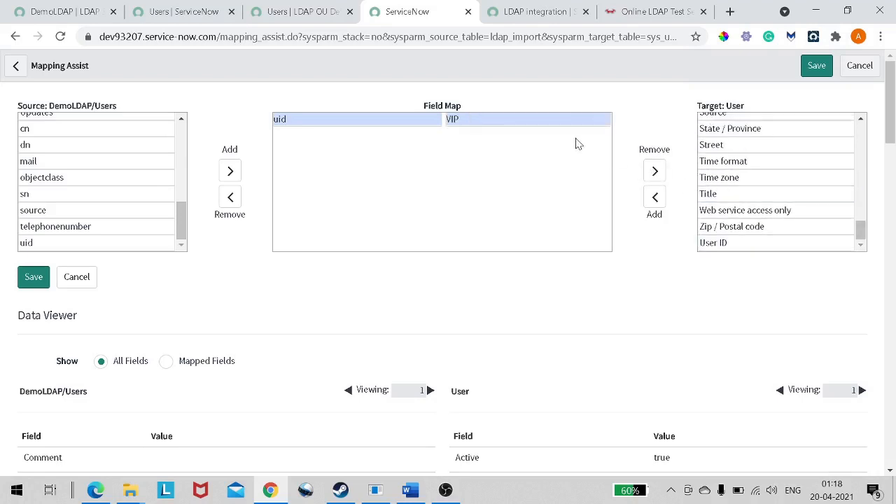
pyautogui.doubleClick(554, 122)
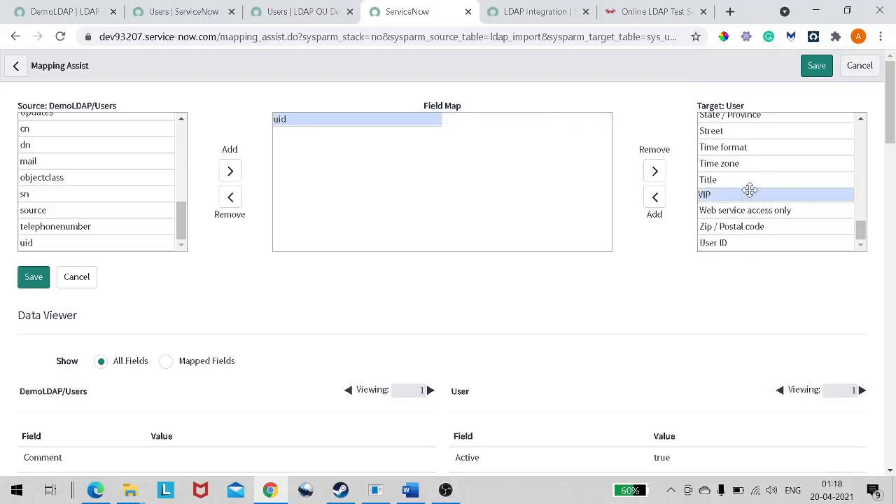
pyautogui.scroll(-1, 740, 210)
pyautogui.doubleClick(732, 175)
pyautogui.scroll(1, 659, 223)
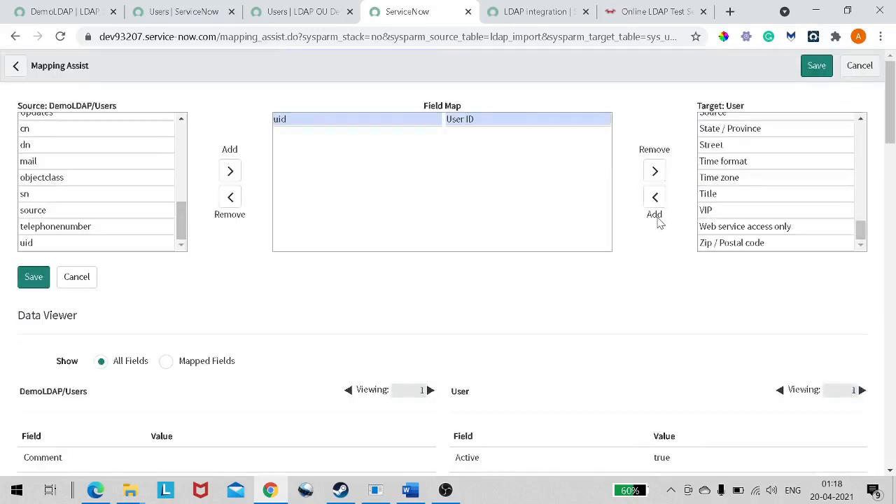
pyautogui.click(815, 74)
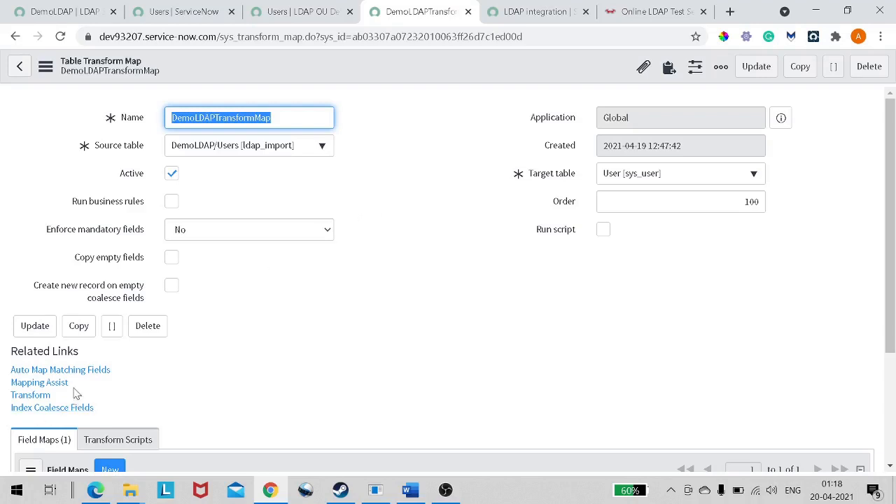
# Set Coalesce to true for the u_uid to user_name field map.
pyautogui.scroll(-2, 133, 424)
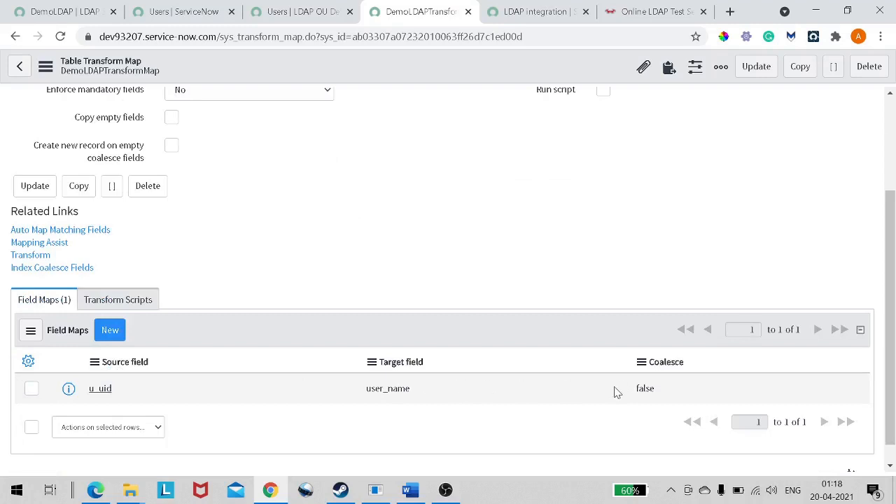
pyautogui.click(667, 396)
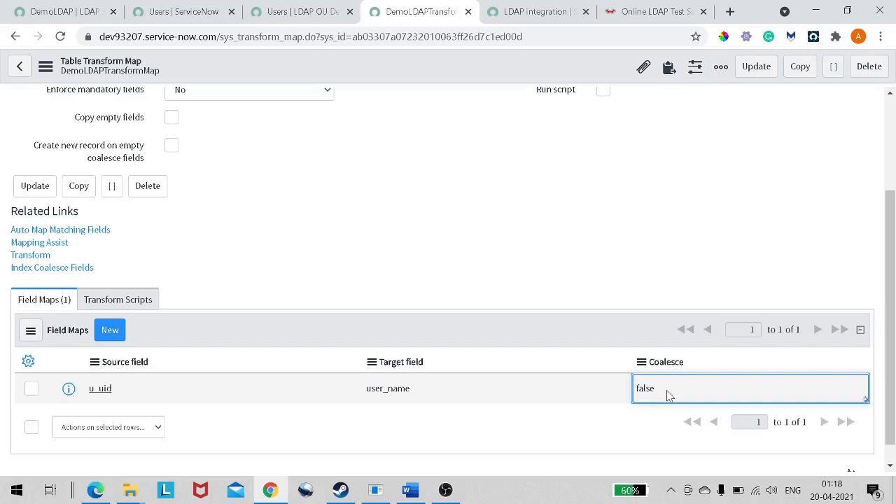
pyautogui.click(668, 395)
pyautogui.click(668, 396)
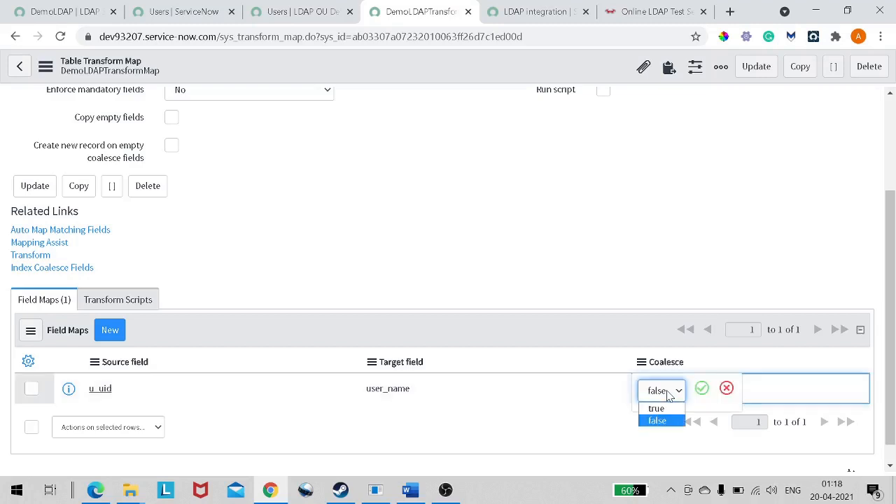
pyautogui.click(676, 408)
pyautogui.click(702, 388)
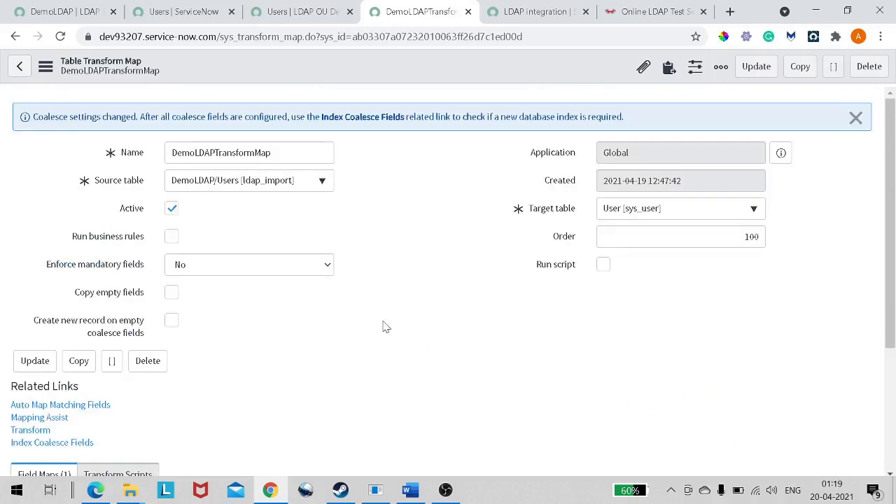
# Run the transform of import set ISET0181078 with DemoLDAPTransformMap as the only selected map.
pyautogui.scroll(-2, 383, 326)
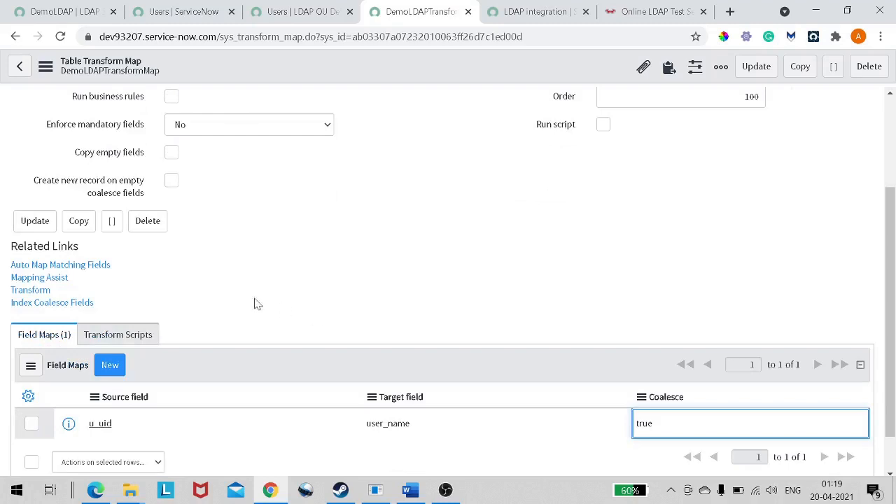
pyautogui.click(30, 290)
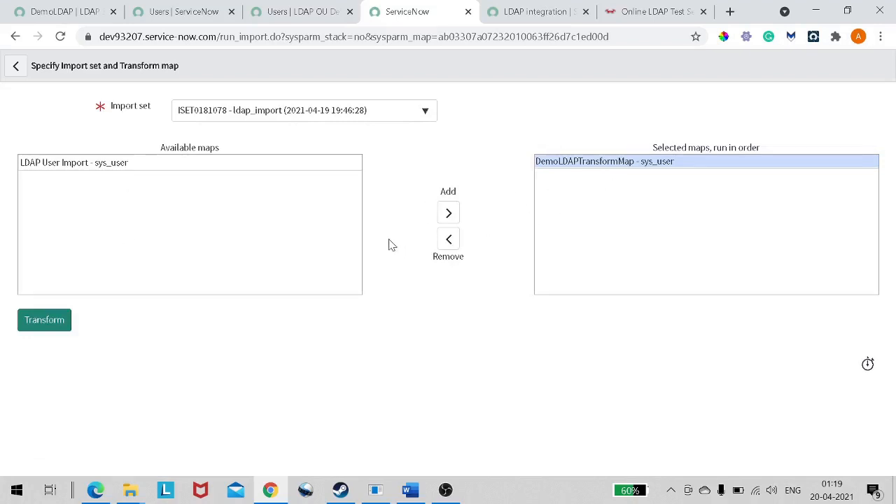
pyautogui.click(44, 322)
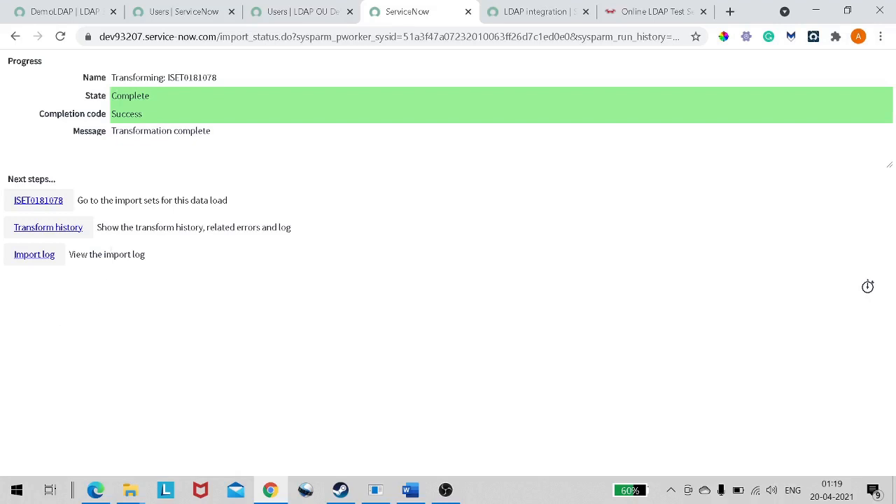
# Check the transform's state and completion code, and review the inserts in the transform history of import set ISET0181078.
pyautogui.moveTo(117, 96); pyautogui.dragTo(122, 95)
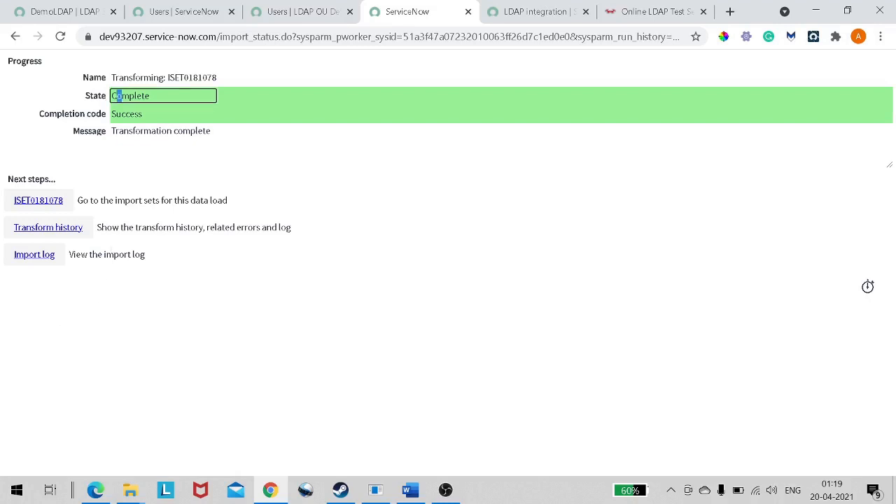
pyautogui.click(122, 96)
pyautogui.press('Tab')
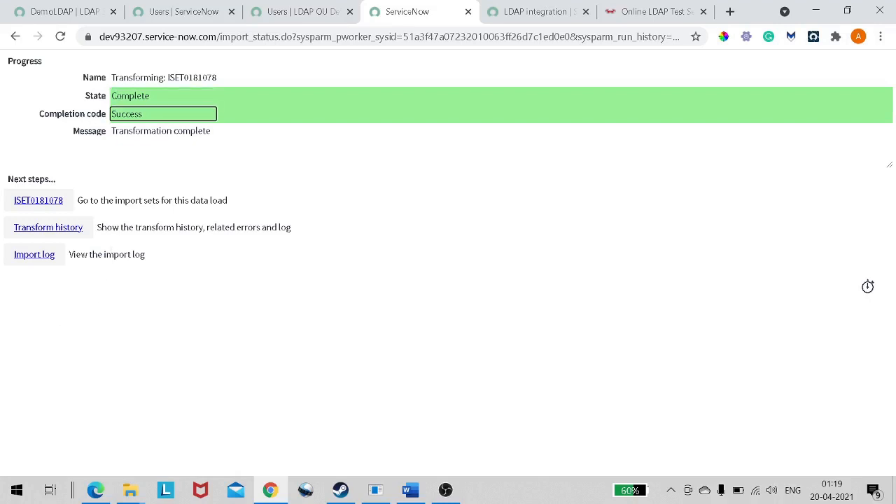
pyautogui.middleClick(63, 234)
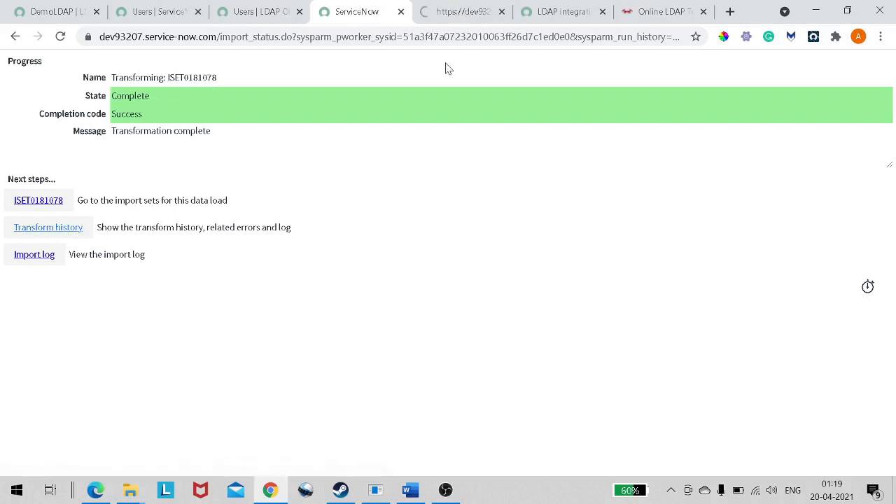
pyautogui.click(453, 20)
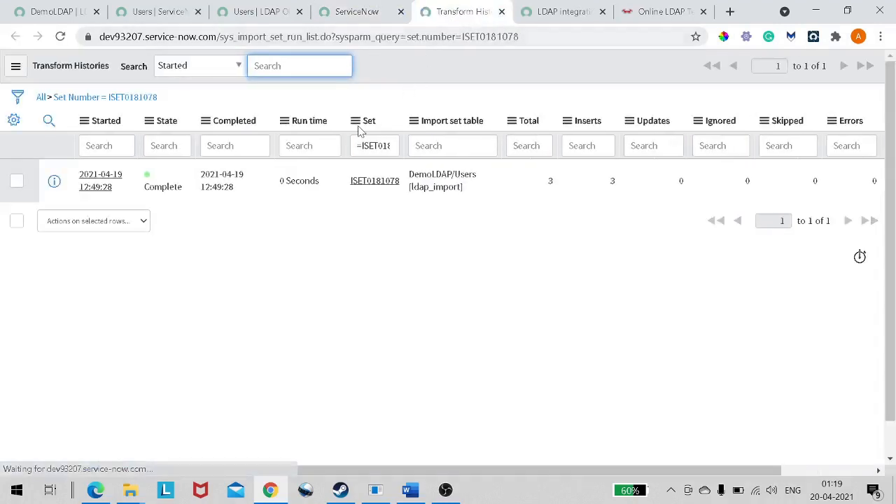
pyautogui.doubleClick(612, 180)
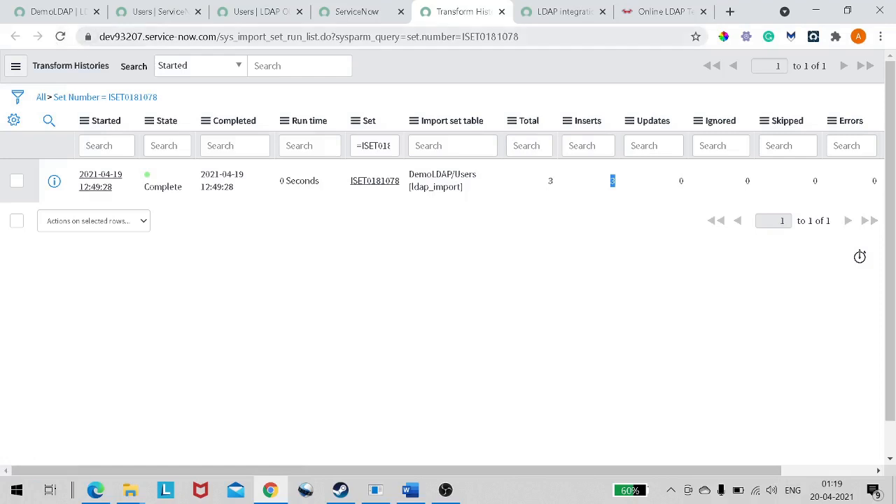
# Refresh the unfiltered sys_user list and examine the record total and the most recently created users.
pyautogui.click(149, 26)
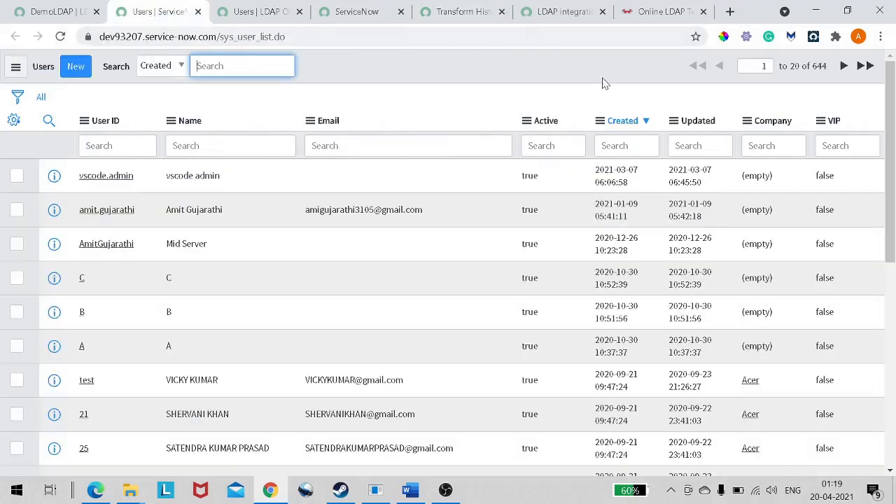
pyautogui.doubleClick(820, 66)
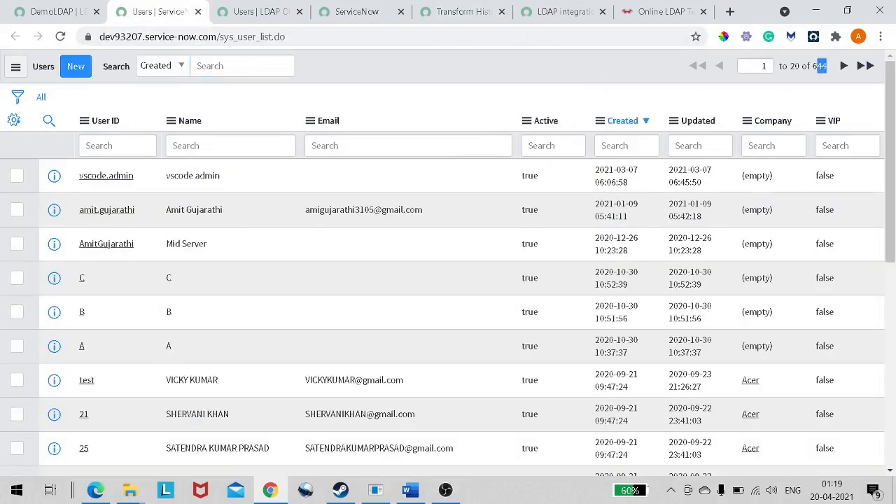
pyautogui.click(39, 99)
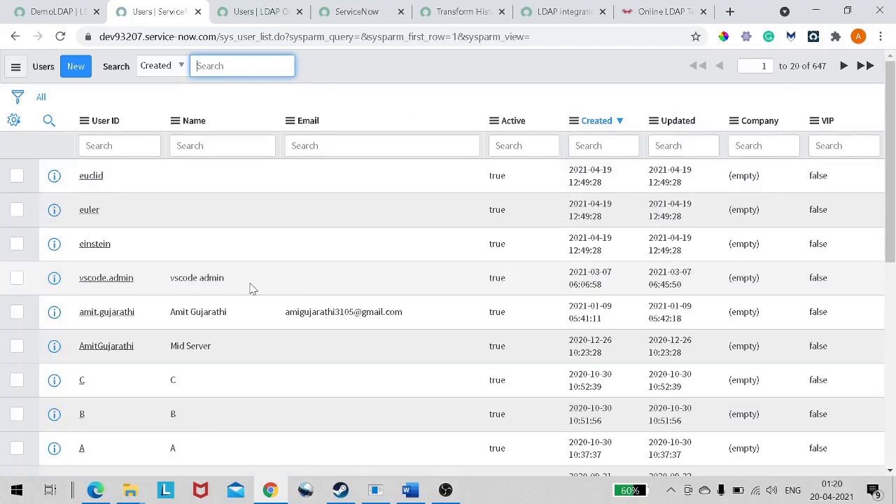
pyautogui.moveTo(143, 249); pyautogui.dragTo(94, 177)
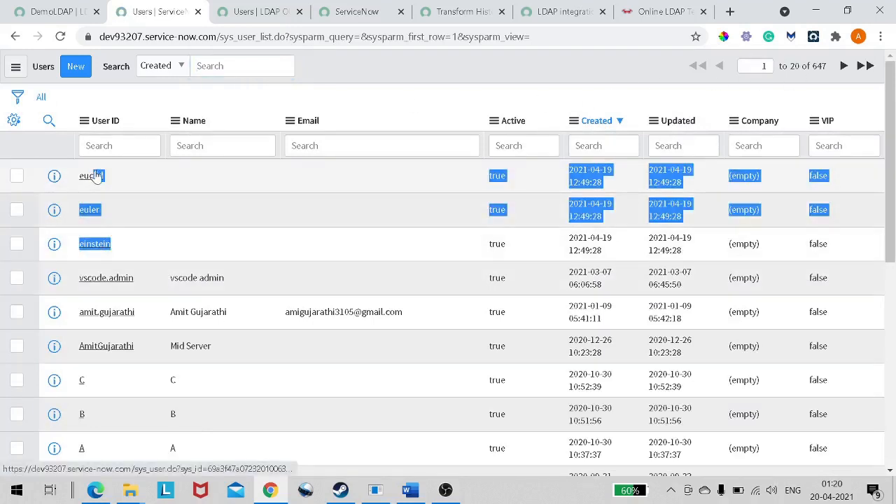
pyautogui.click(241, 108)
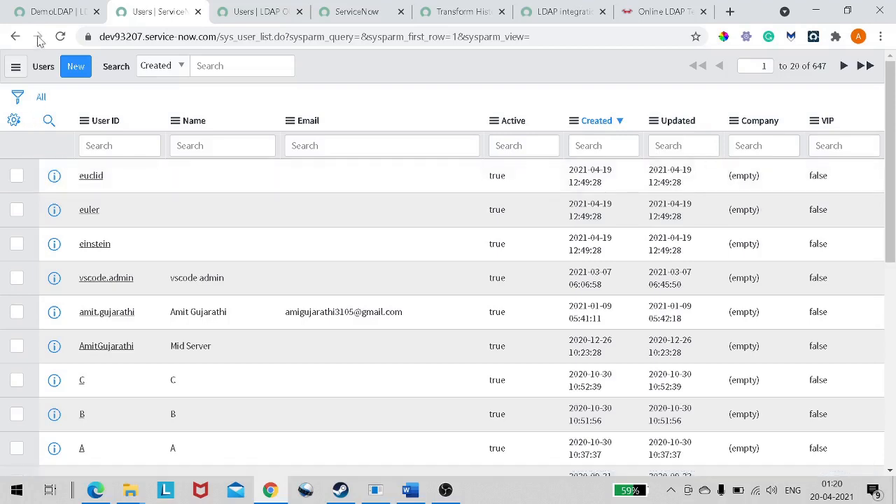
# Filter the application modules by ldap, open the LDAP Scheduled Loads list and dismiss the browser's offer to save the password.
pyautogui.click(45, 13)
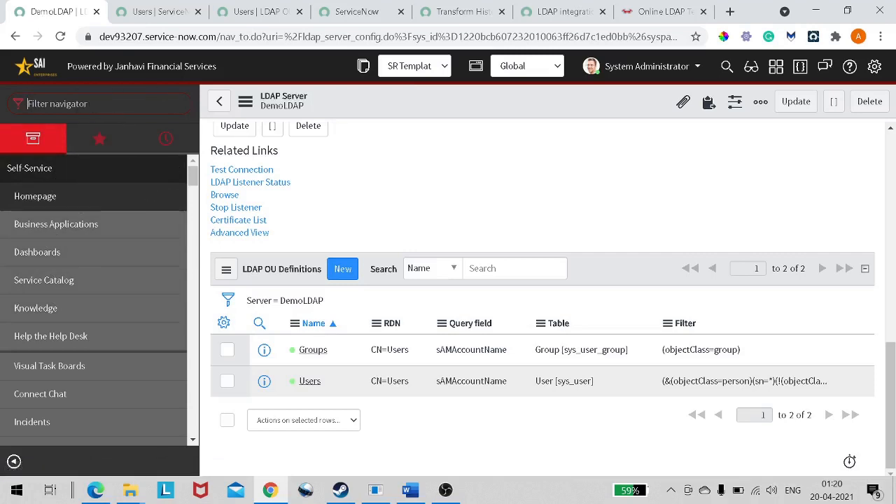
pyautogui.write('l')
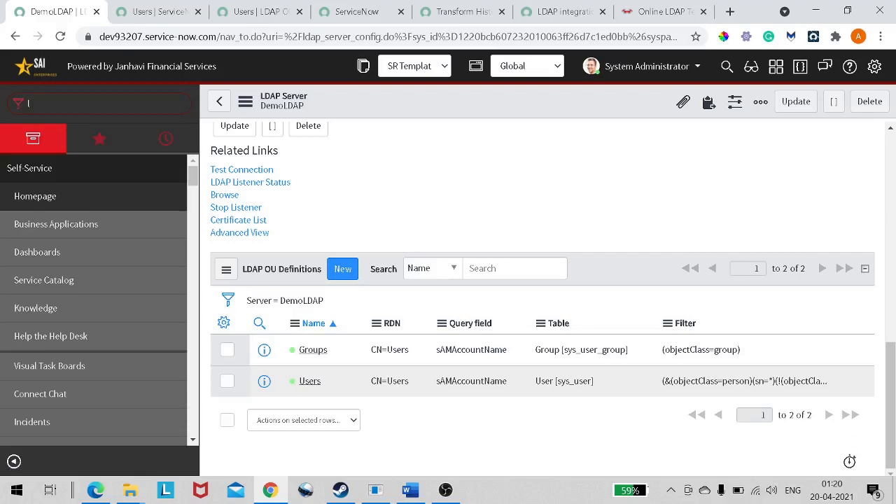
pyautogui.write('dap')
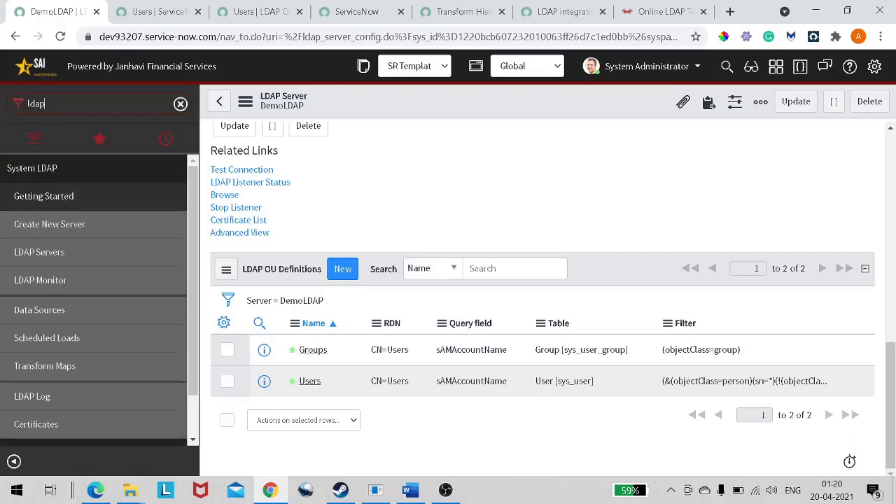
pyautogui.click(44, 338)
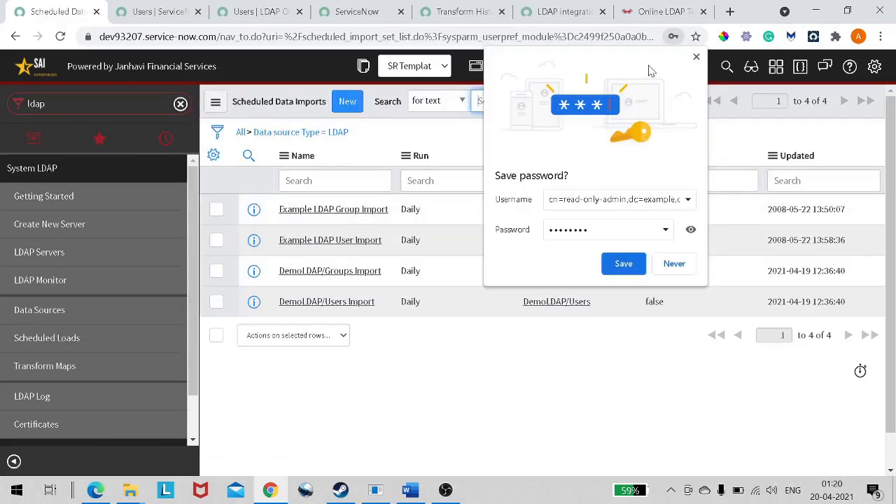
pyautogui.click(695, 57)
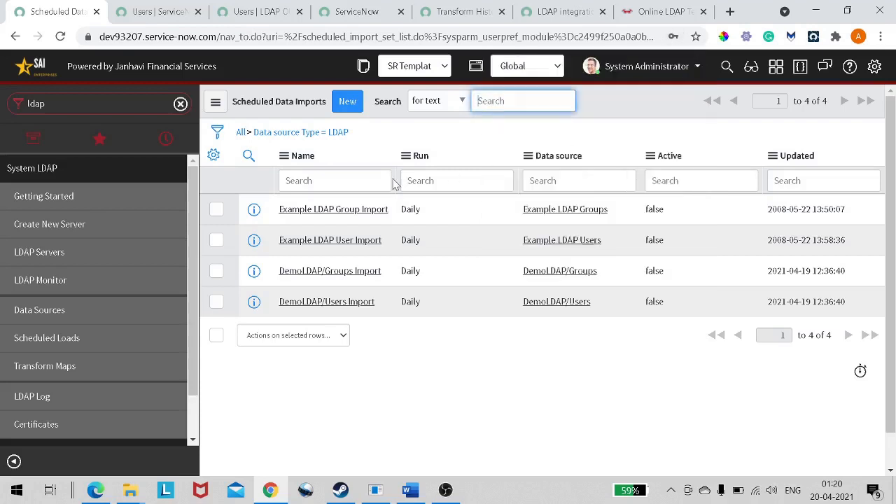